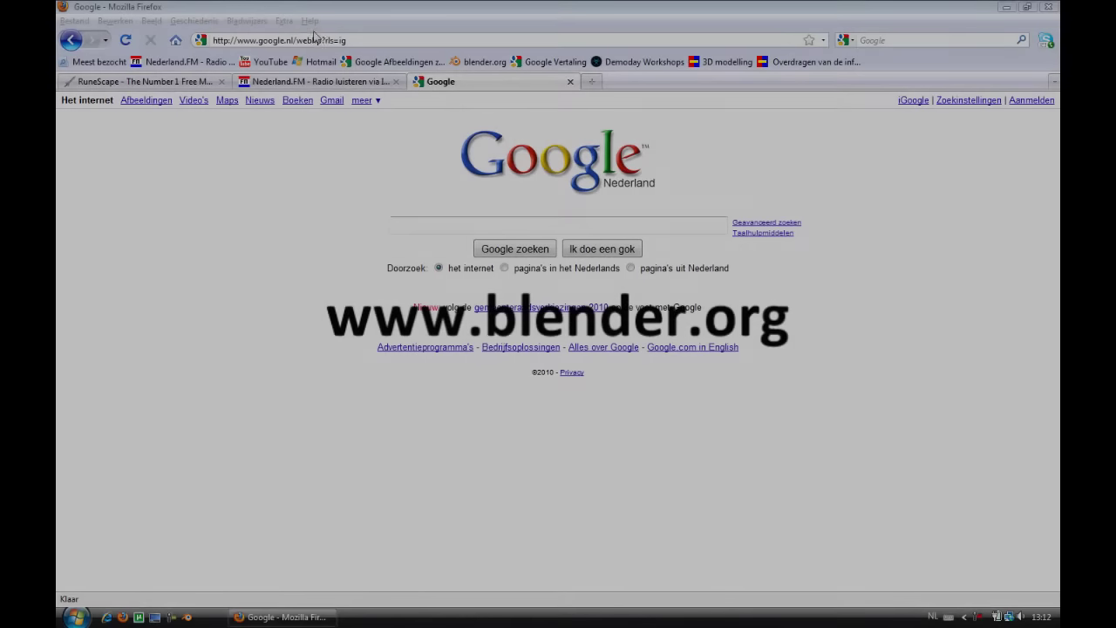
pyautogui.click(322, 38)
pyautogui.write('ww.')
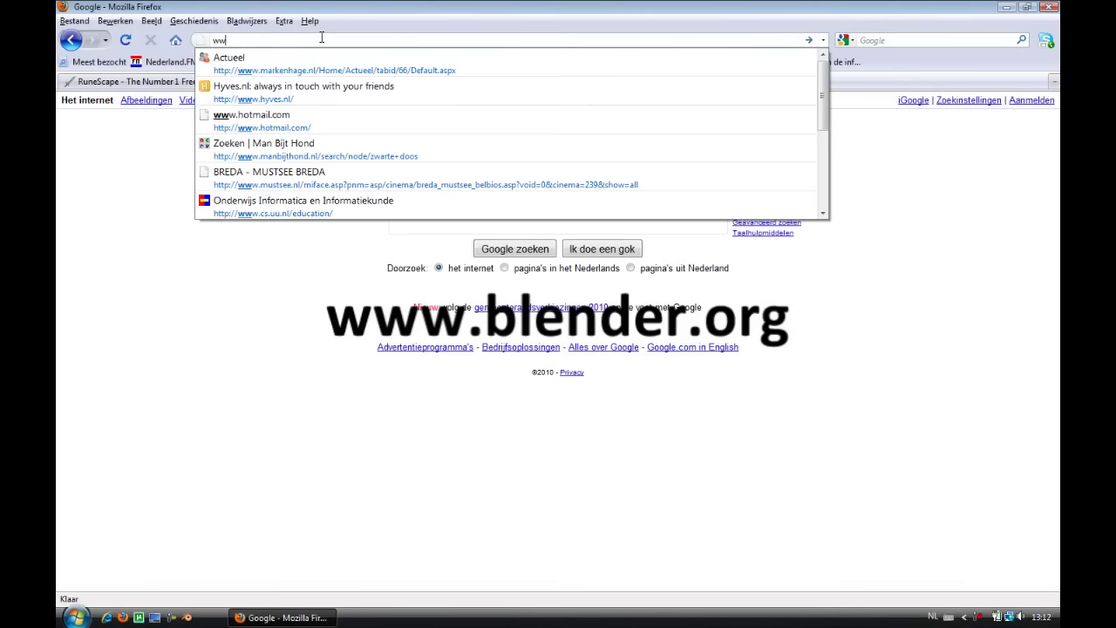
pyautogui.write('blender.org')
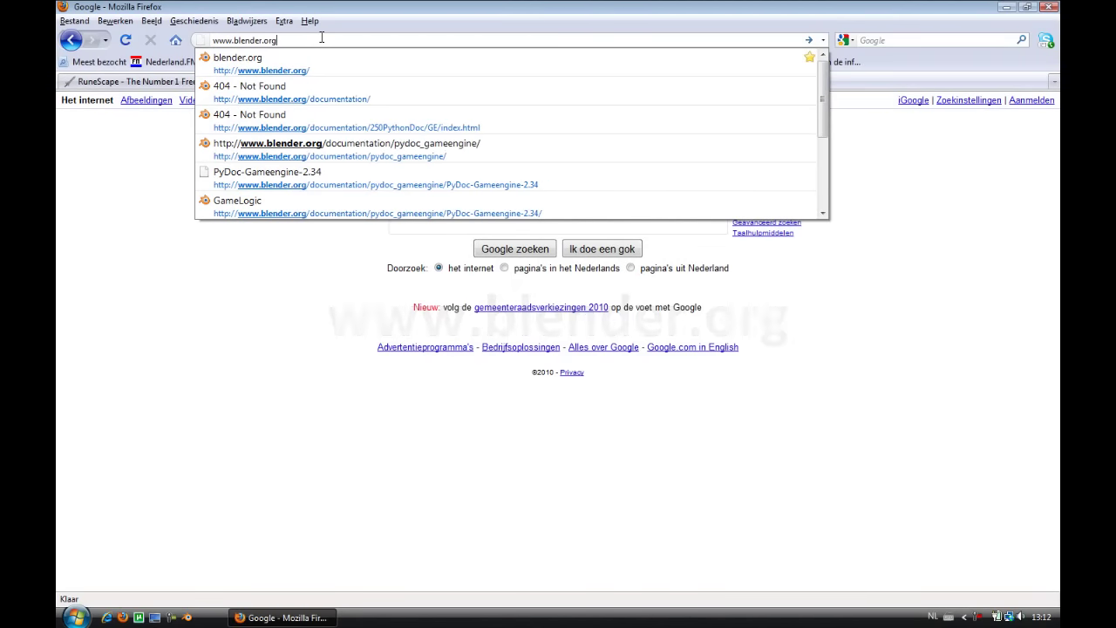
pyautogui.press('Return')
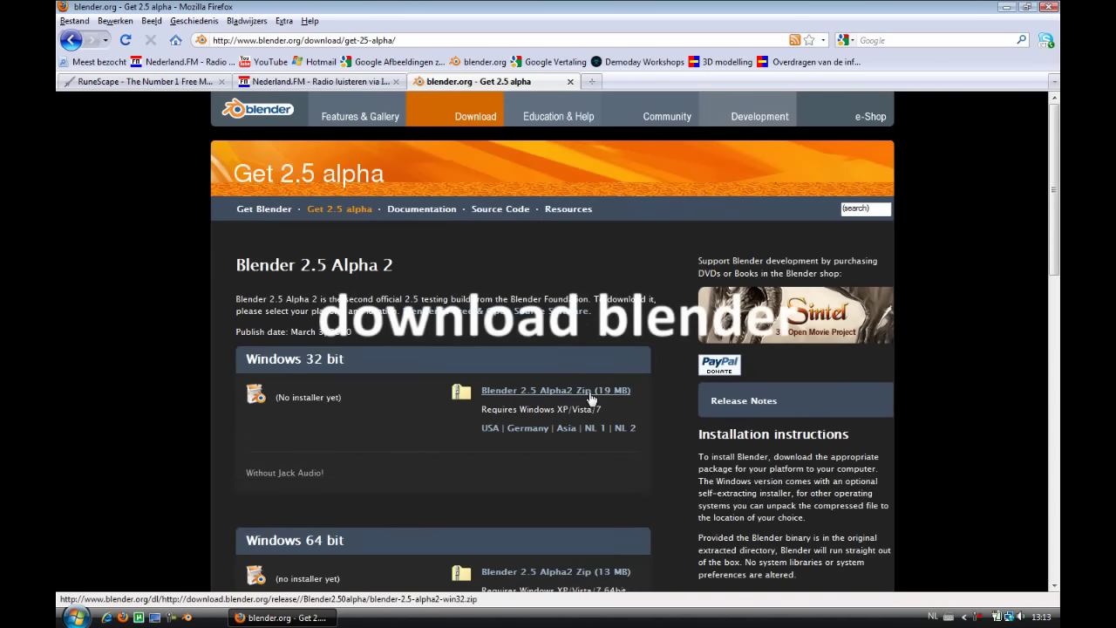
pyautogui.scroll(-2, 582, 411)
pyautogui.scroll(-3, 610, 462)
pyautogui.scroll(-1, 533, 471)
pyautogui.scroll(2, 532, 471)
pyautogui.scroll(3, 558, 378)
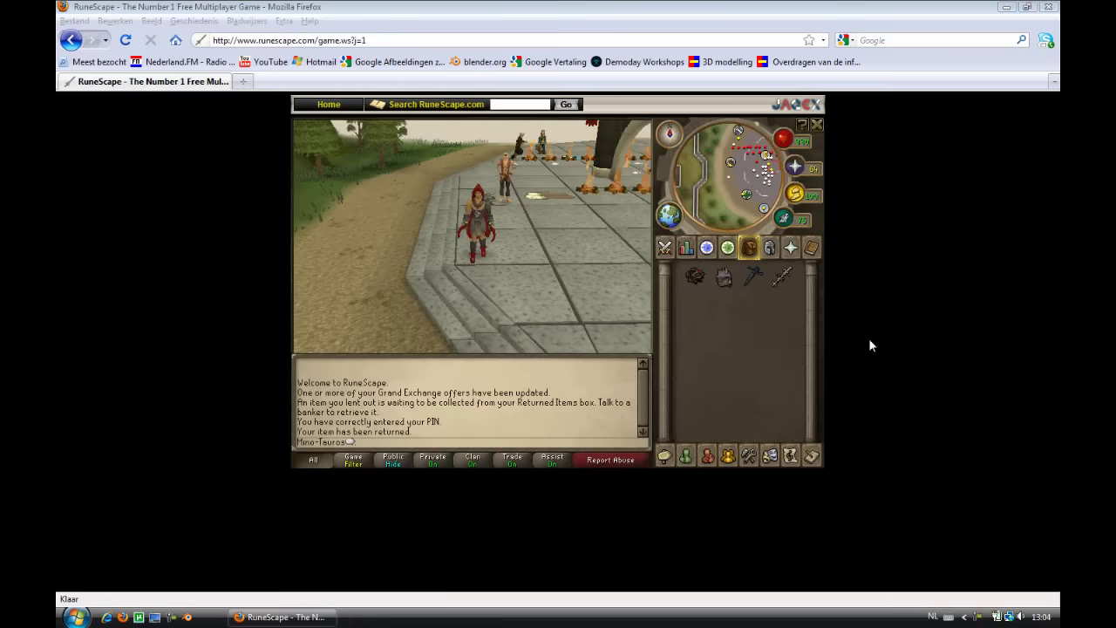
# Unequip the character's leg armour, gloves, boots and ring, then move the pasted screenshot to the canvas top-left
pyautogui.click(583, 267)
pyautogui.click(546, 285)
pyautogui.click(584, 285)
pyautogui.click(622, 286)
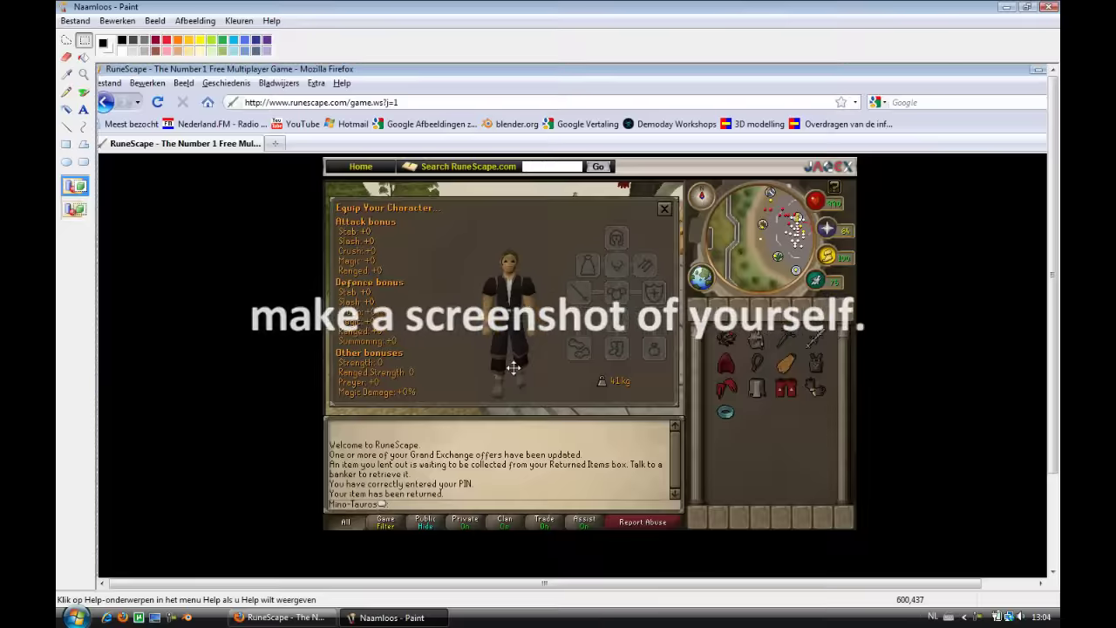
pyautogui.moveTo(514, 384)
pyautogui.mouseDown()
pyautogui.moveTo(162, 207)
pyautogui.moveTo(96, 13)
pyautogui.mouseUp()
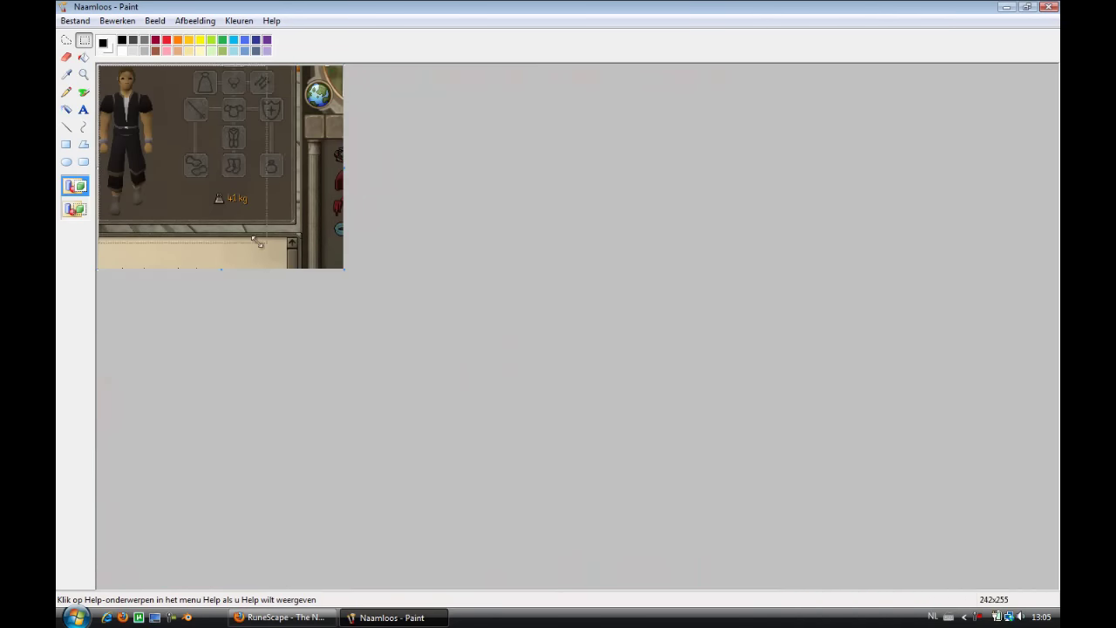
# Crop the image to the character and start saving it into D:\Blender
pyautogui.hotkey('ctrl', 'shift', 'x')
pyautogui.hotkey('ctrl', 's')
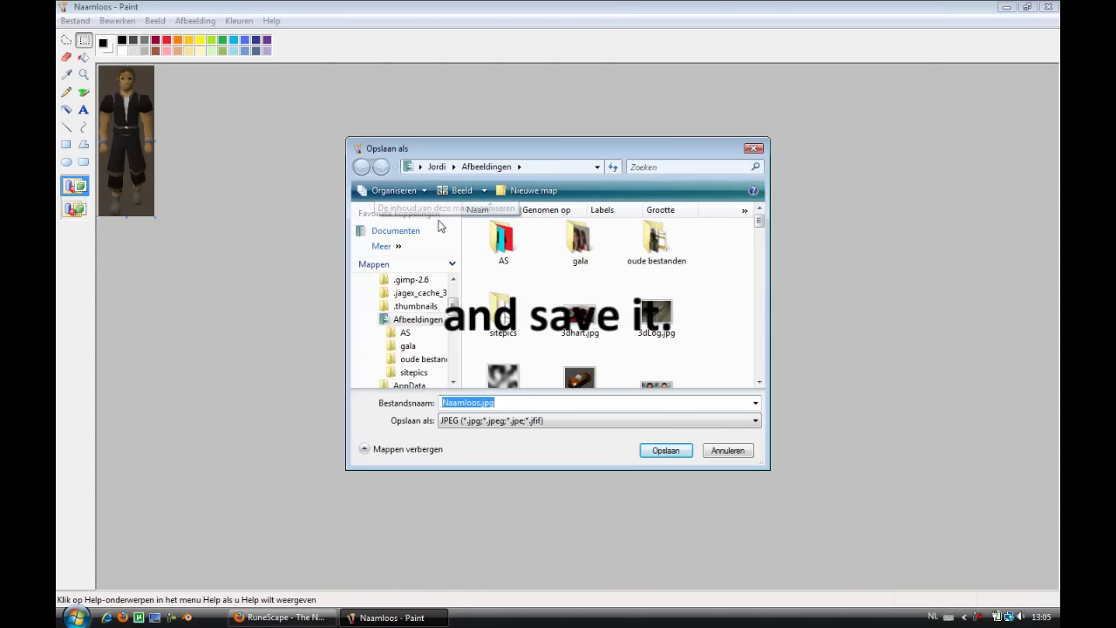
pyautogui.click(419, 167)
pyautogui.click(445, 227)
pyautogui.doubleClick(497, 279)
pyautogui.doubleClick(575, 245)
# Create a new folder named RS inside D:\Blender
pyautogui.rightClick(530, 278)
pyautogui.click(720, 108)
pyautogui.write('RS')
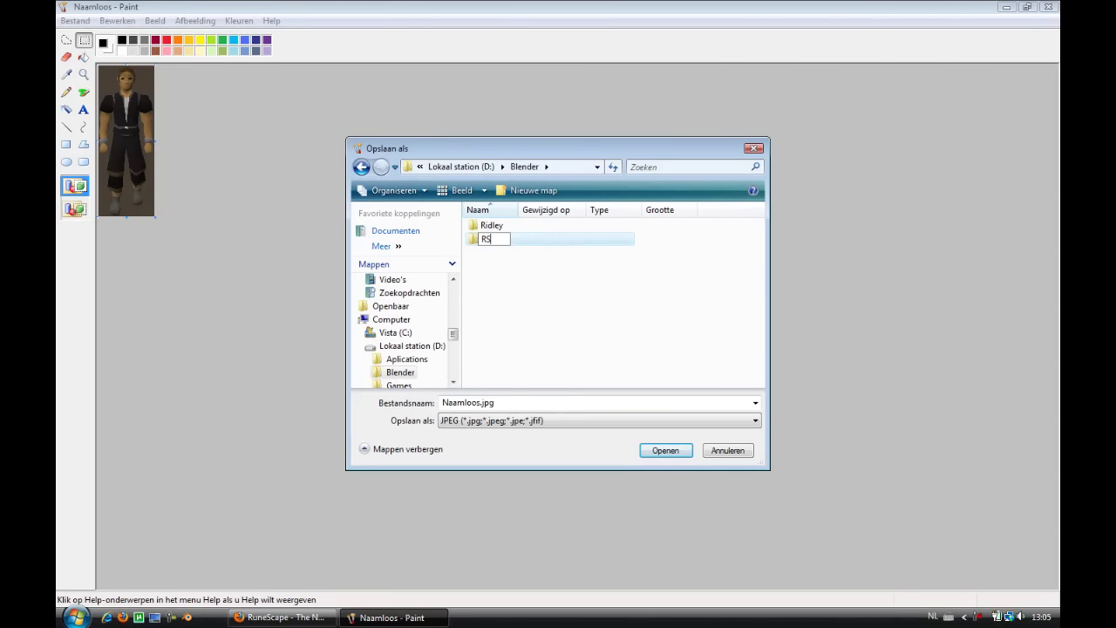
pyautogui.press('Return')
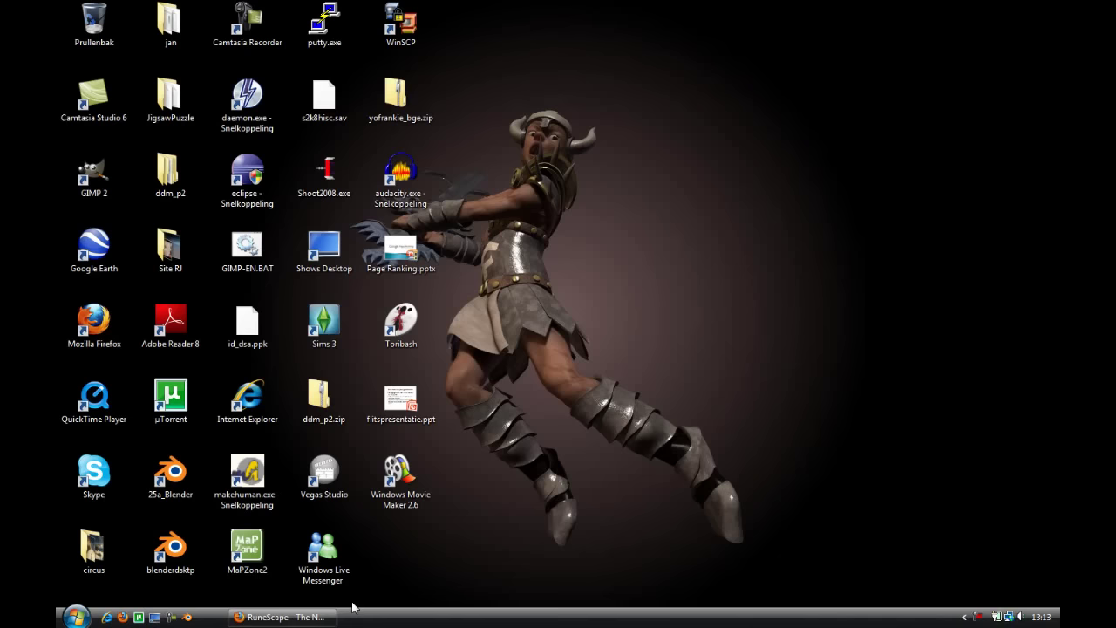
# Launch Blender, dismiss the splash screen and maximise the window
pyautogui.doubleClick(172, 478)
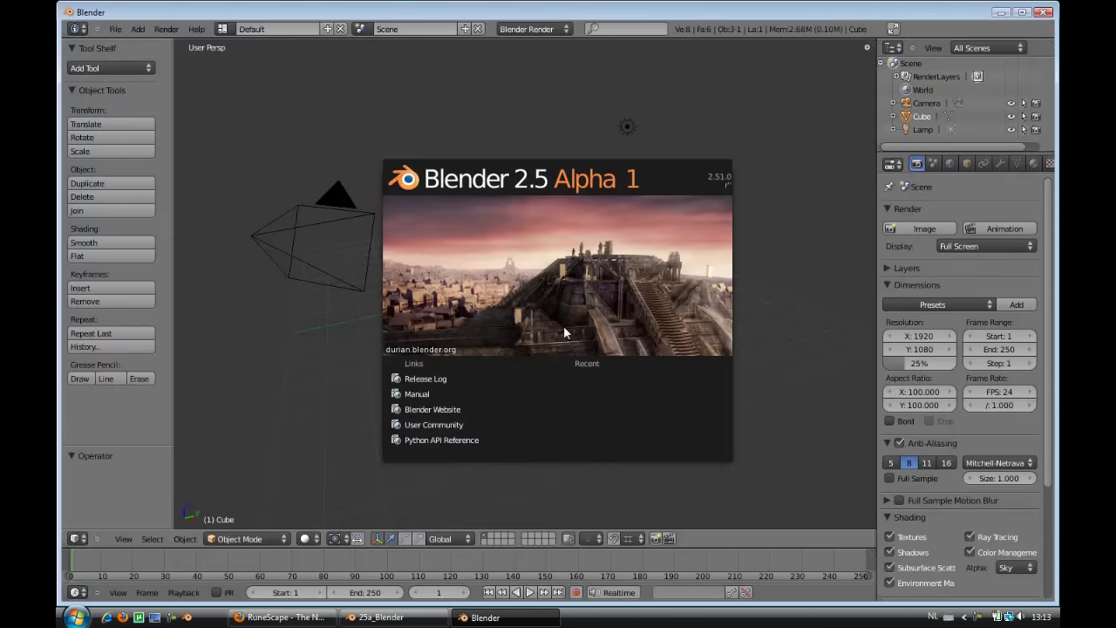
pyautogui.click(582, 258)
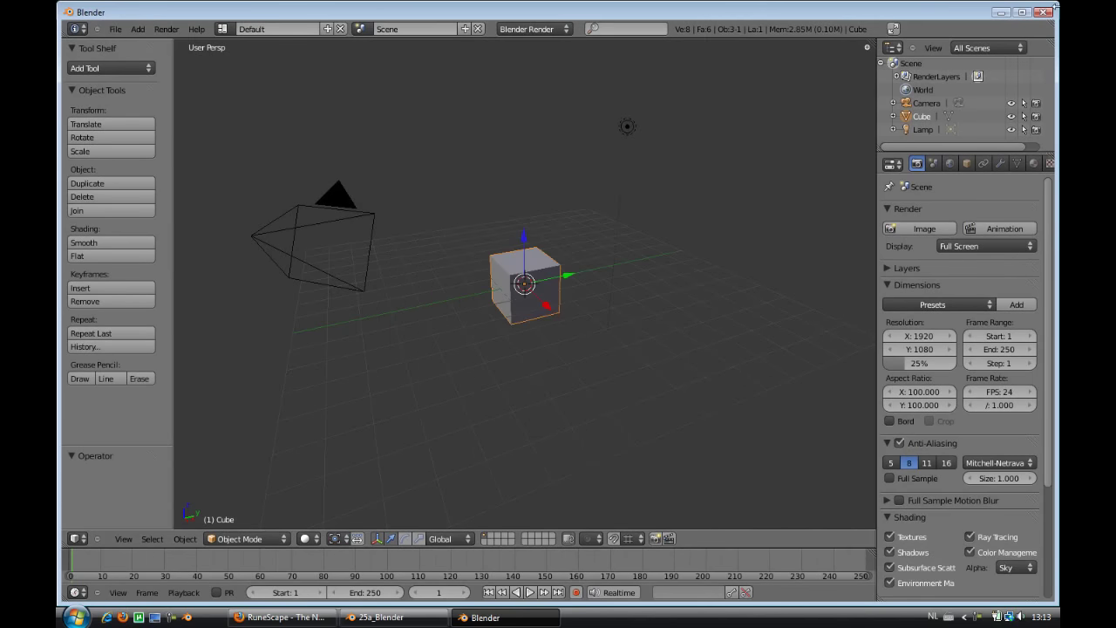
pyautogui.click(1024, 12)
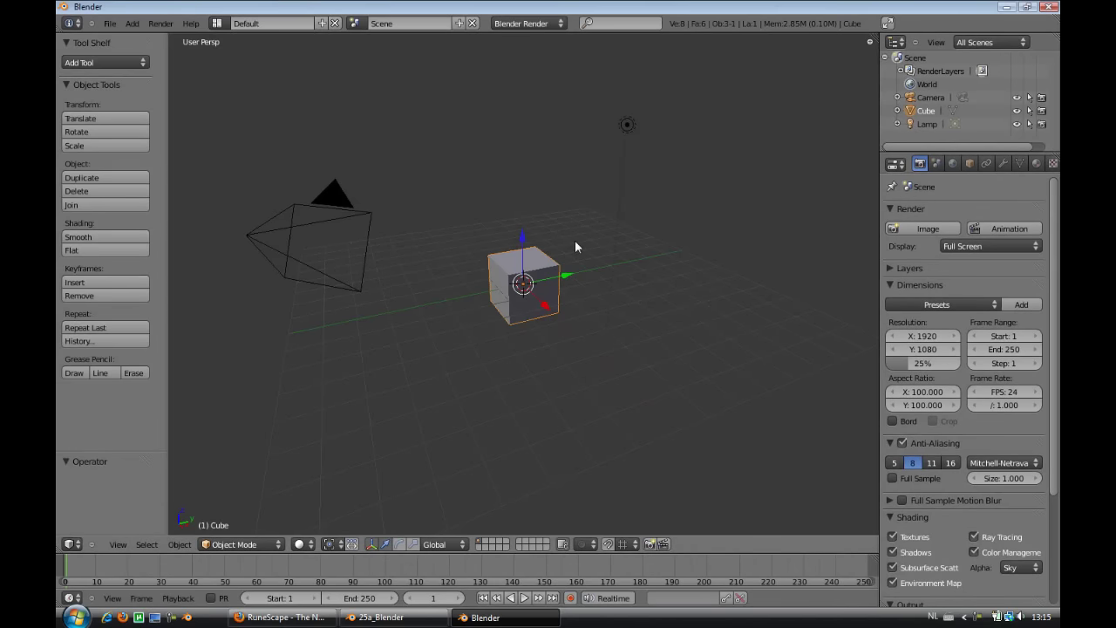
# Save the scene as untitled.blend in D:\Blender\RS and delete the default cube
pyautogui.click(106, 23)
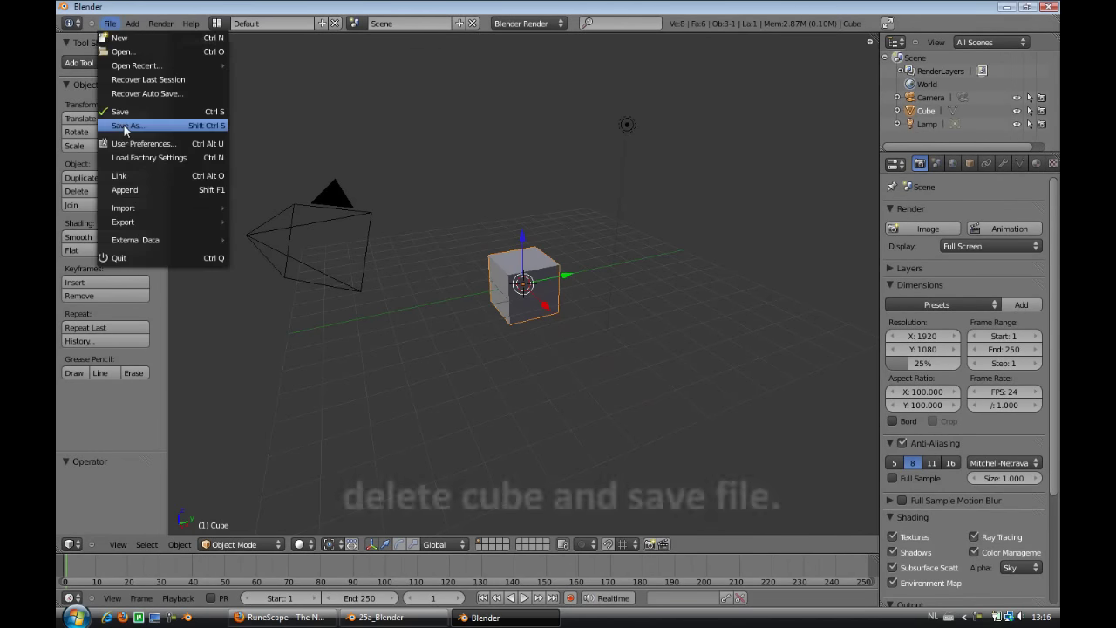
pyautogui.click(122, 128)
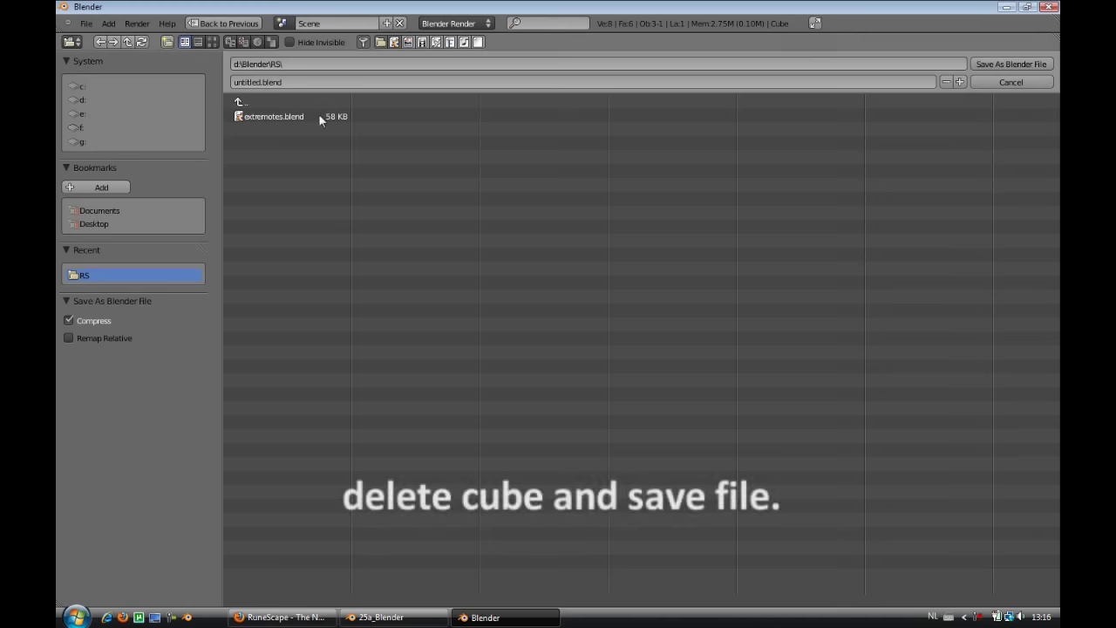
pyautogui.click(1031, 66)
pyautogui.press('x')
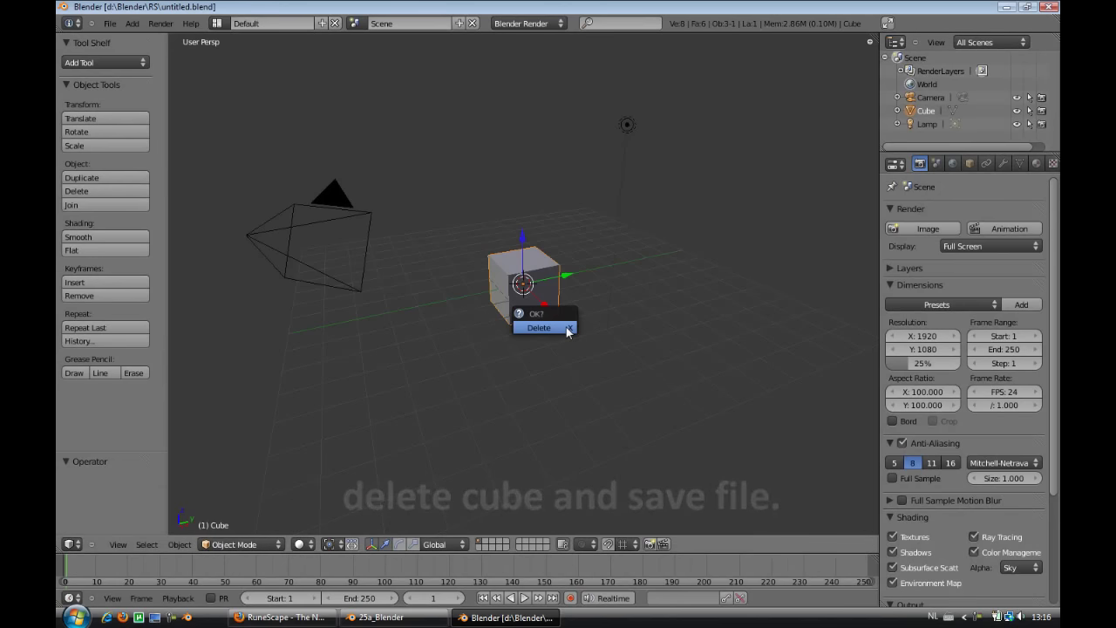
pyautogui.click(564, 328)
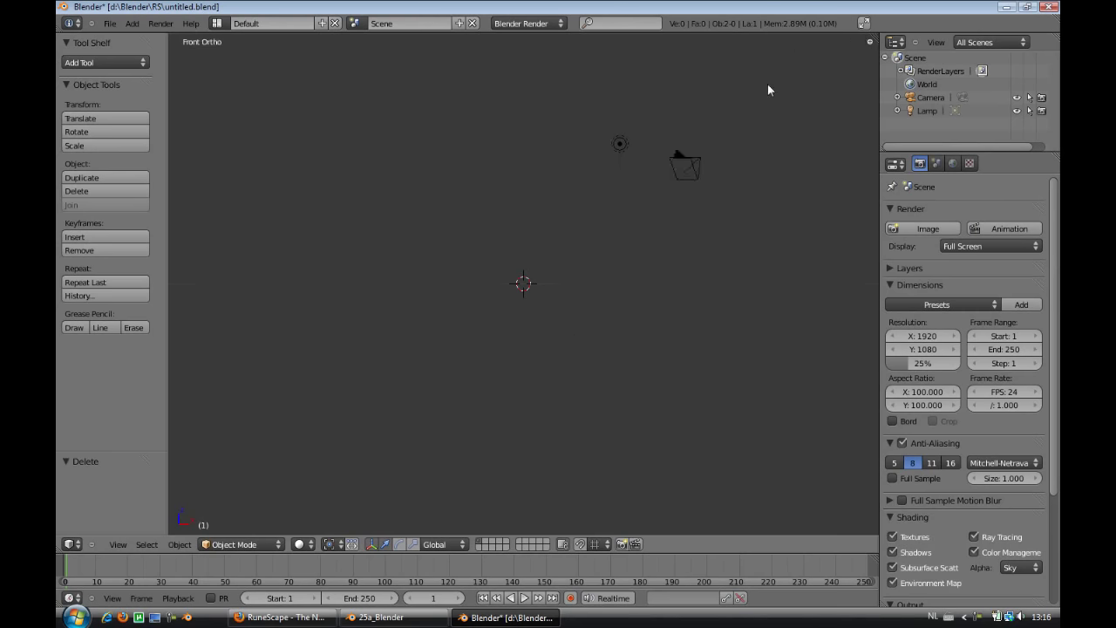
# Add front.png from D:\Blender\RS as a background image in the 3D view's display settings
pyautogui.press('n')
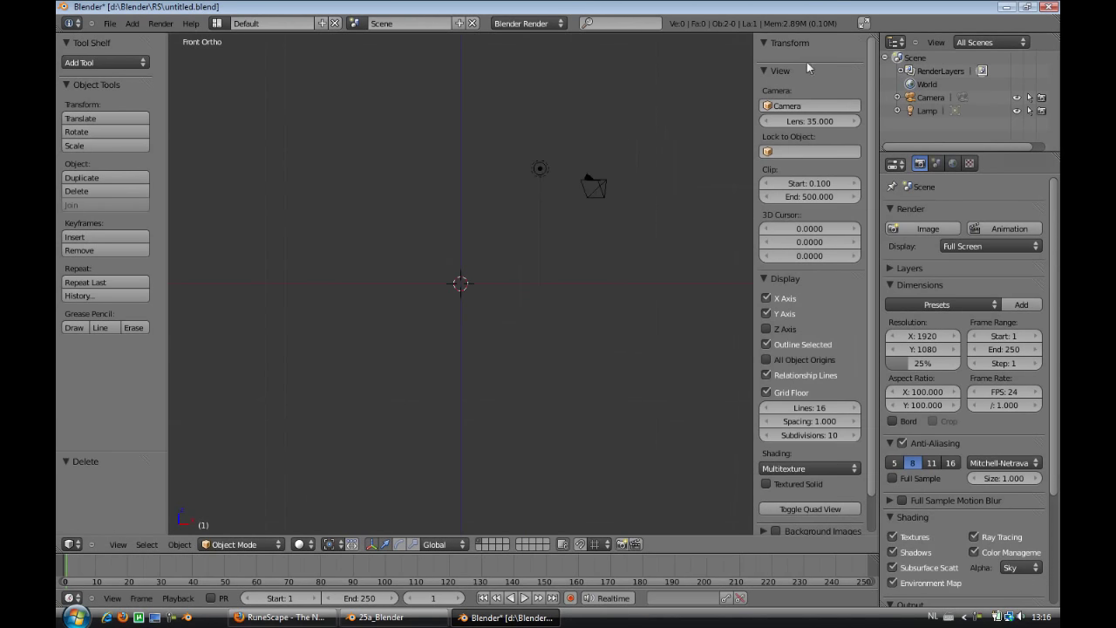
pyautogui.scroll(-2, 863, 425)
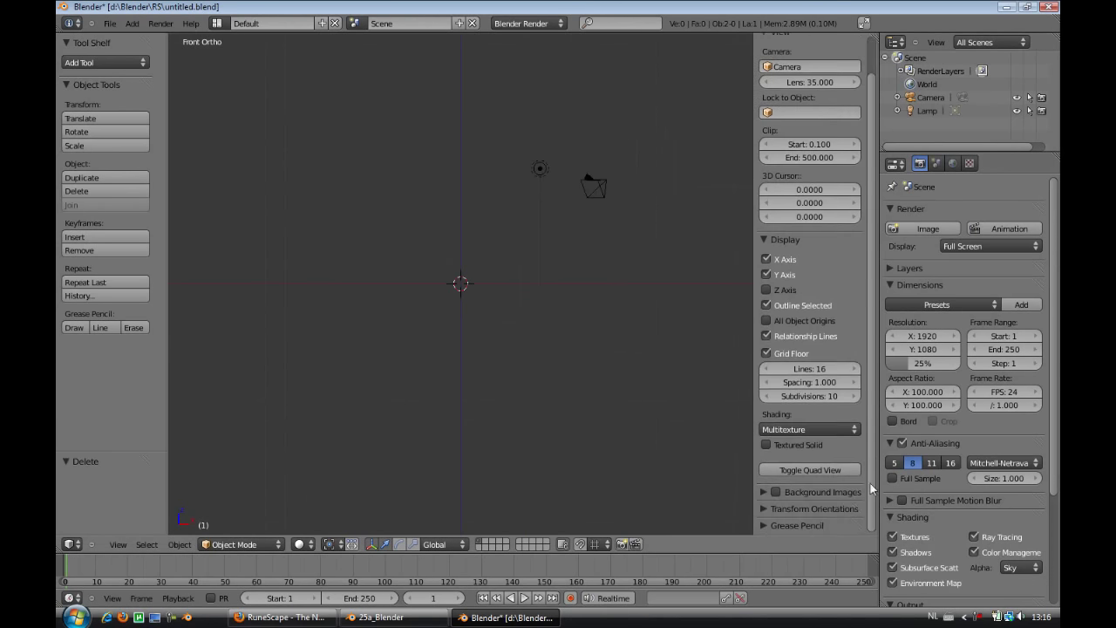
pyautogui.click(793, 515)
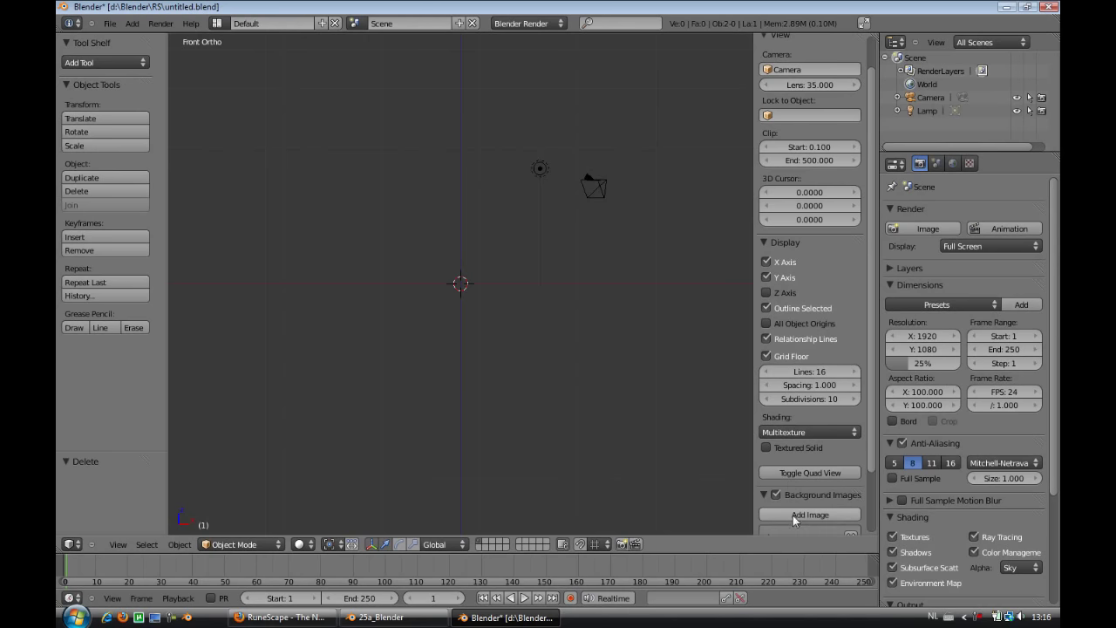
pyautogui.scroll(-4, 805, 497)
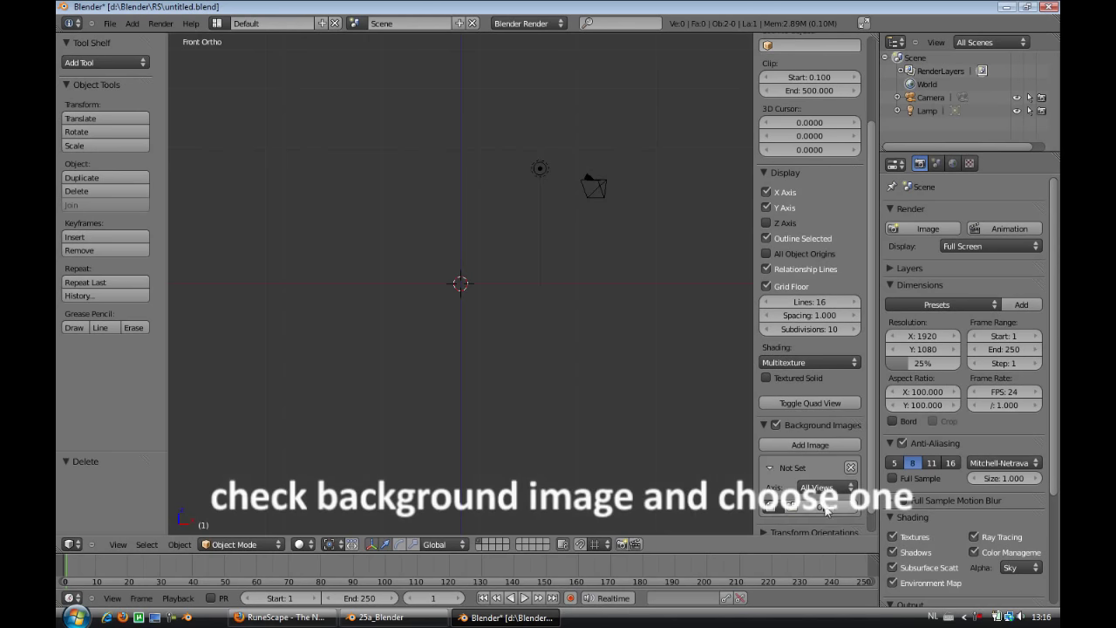
pyautogui.click(823, 506)
pyautogui.doubleClick(438, 150)
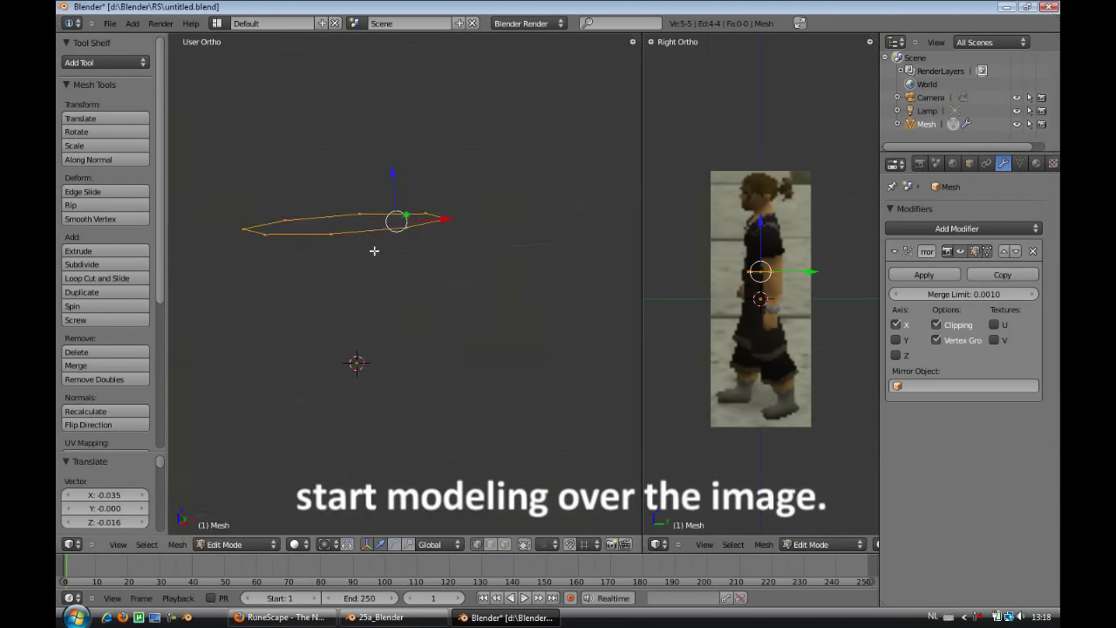
# In front view, extrude the torso's top edges upward into raised, narrowed shoulders
pyautogui.press('KP_1')
pyautogui.press('e')
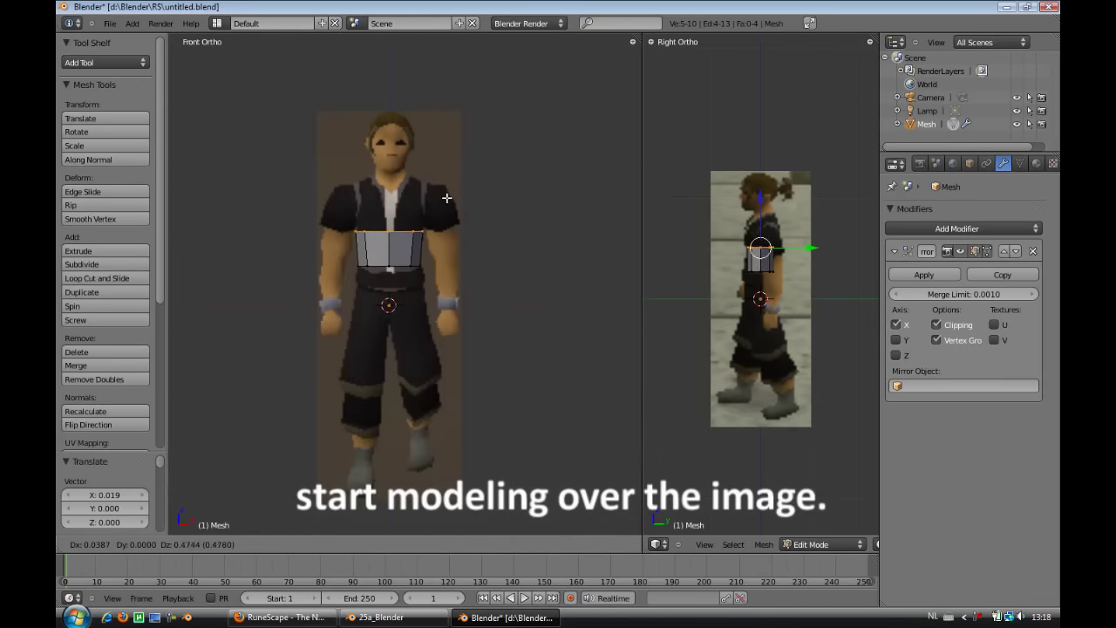
pyautogui.click(446, 198)
pyautogui.scroll(5, 795, 189)
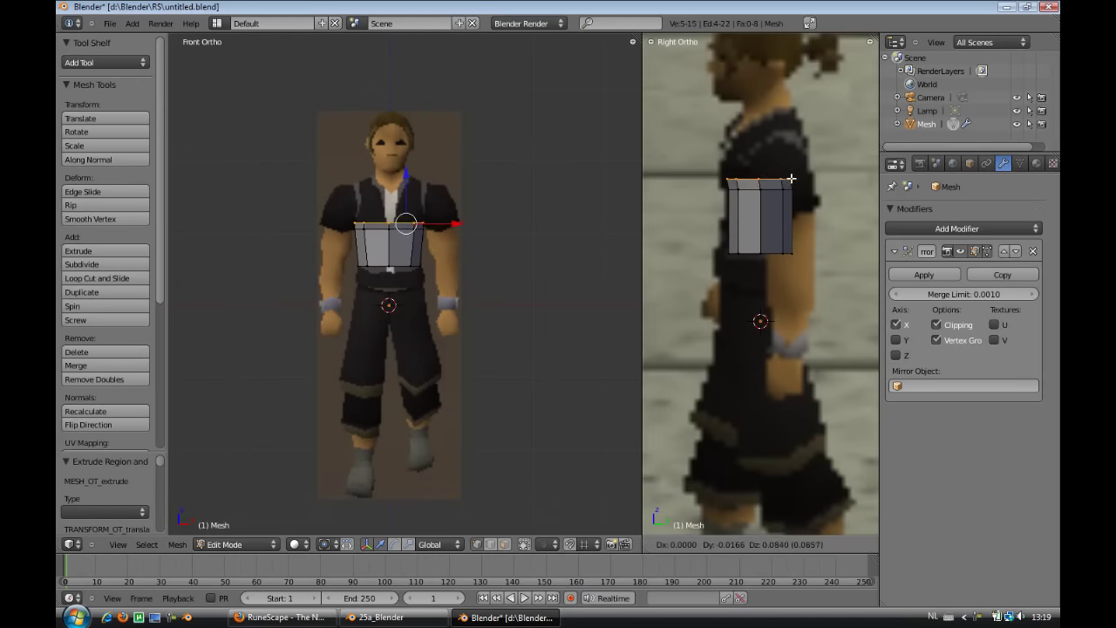
pyautogui.press('e')
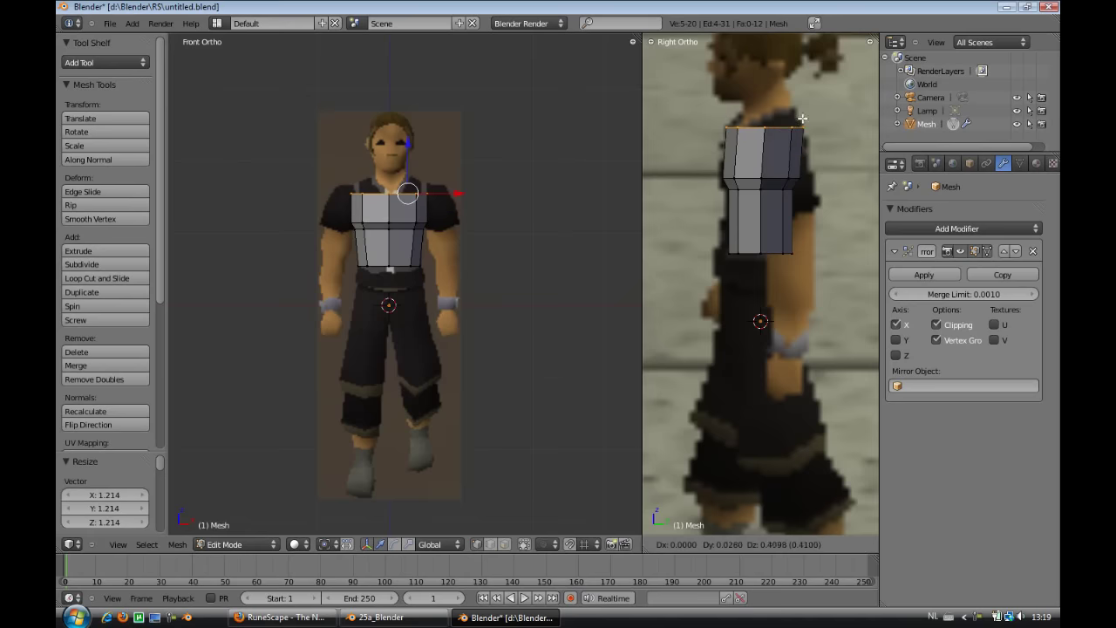
pyautogui.click(394, 114)
pyautogui.scroll(4, 395, 114)
pyautogui.press('e')
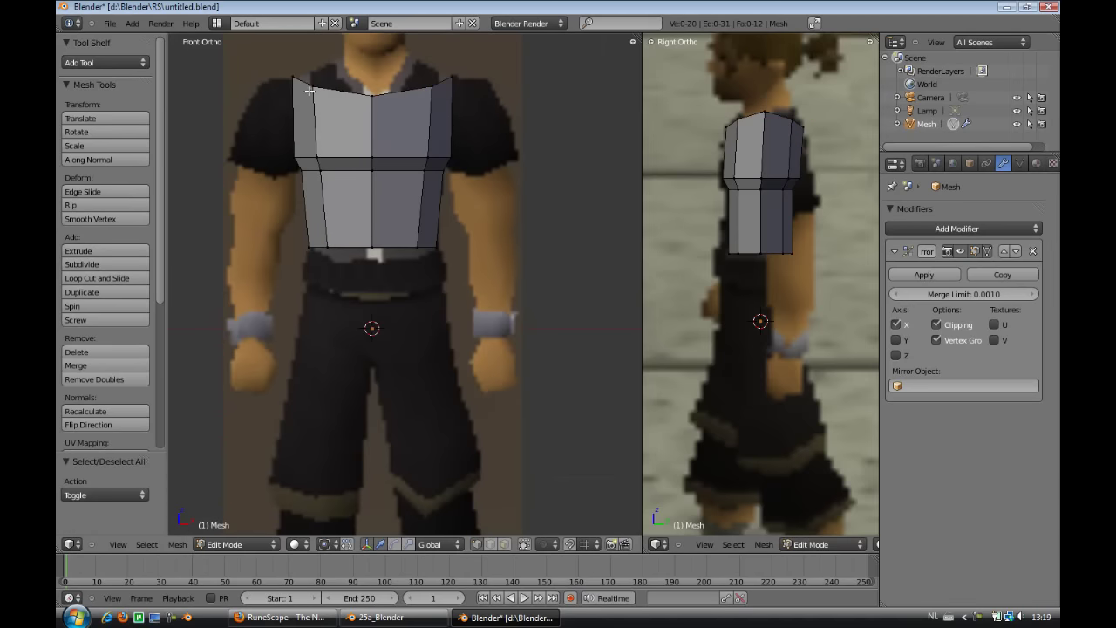
pyautogui.click(466, 125)
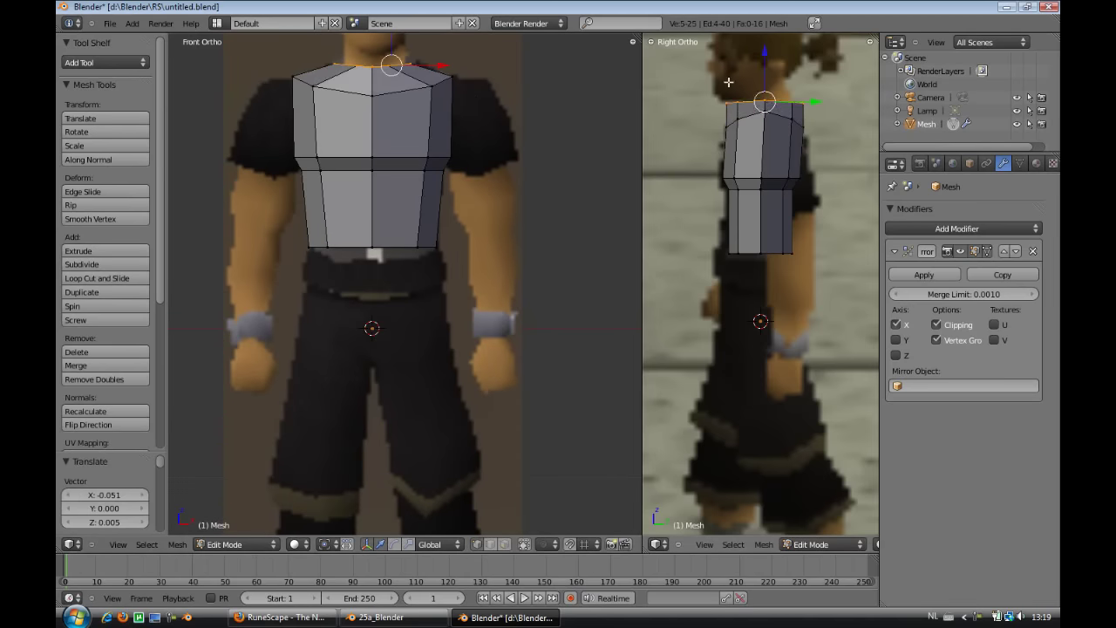
pyautogui.click(789, 114)
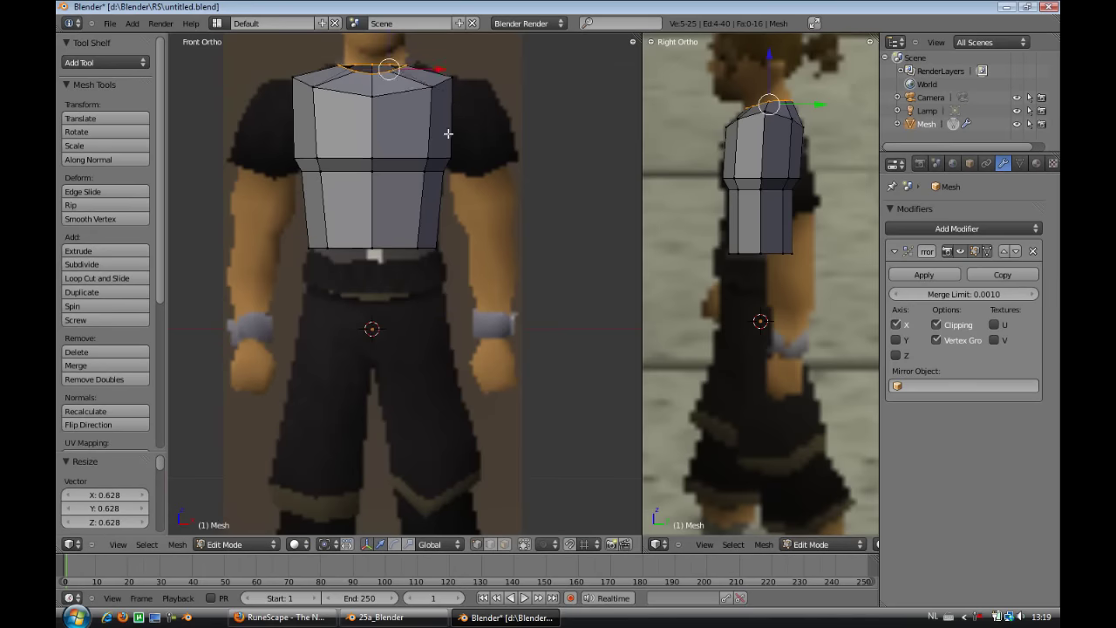
# Extrude a neck ring from the top edge, tilt it, and narrow it along X
pyautogui.scroll(3, 444, 260)
pyautogui.scroll(3, 780, 291)
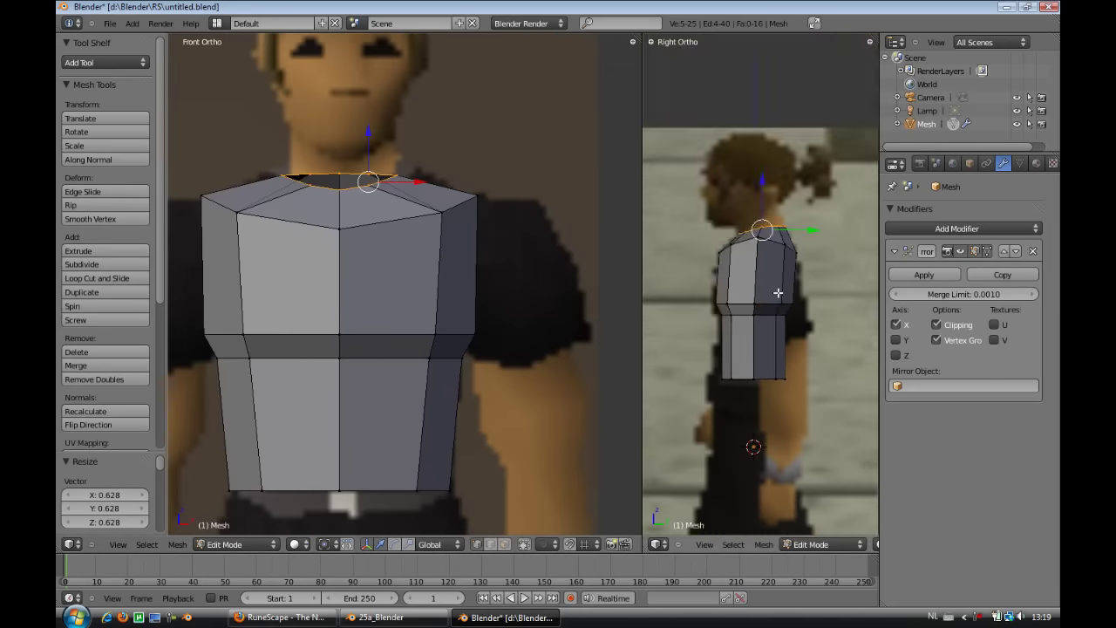
pyautogui.scroll(3, 779, 291)
pyautogui.press('e')
pyautogui.press('r')
pyautogui.click(821, 192)
pyautogui.scroll(-2, 456, 162)
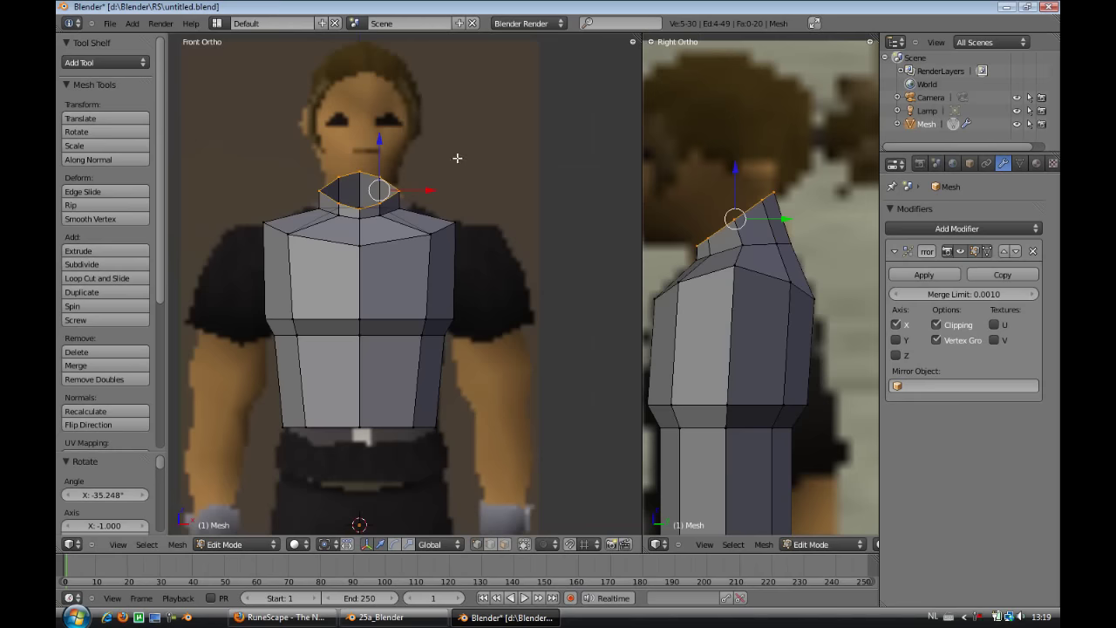
pyautogui.press('s')
pyautogui.press('x')
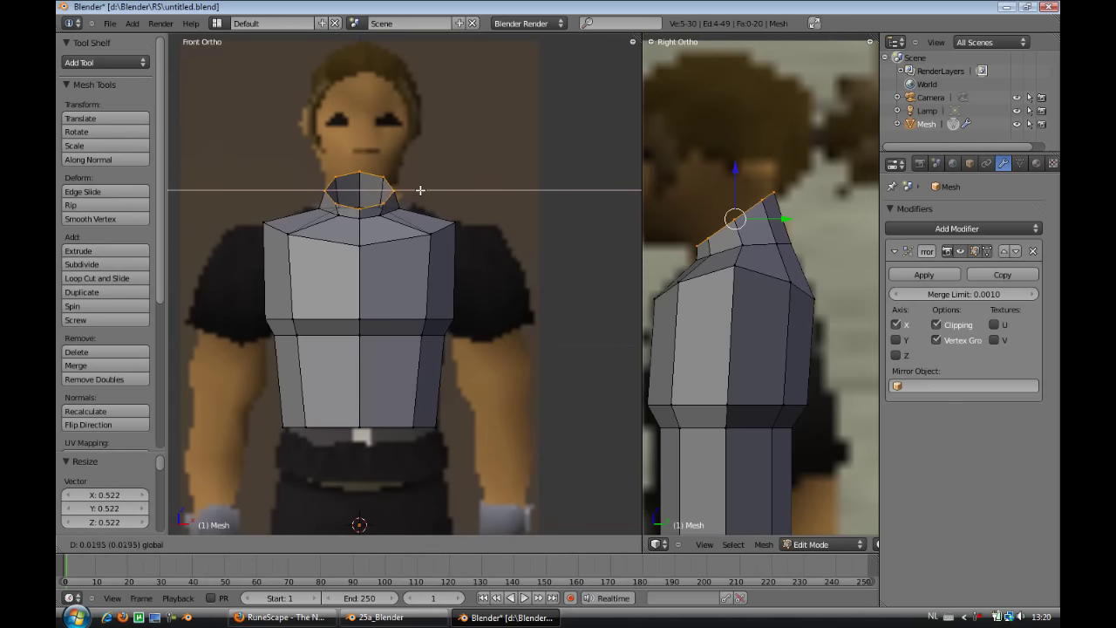
pyautogui.click(420, 190)
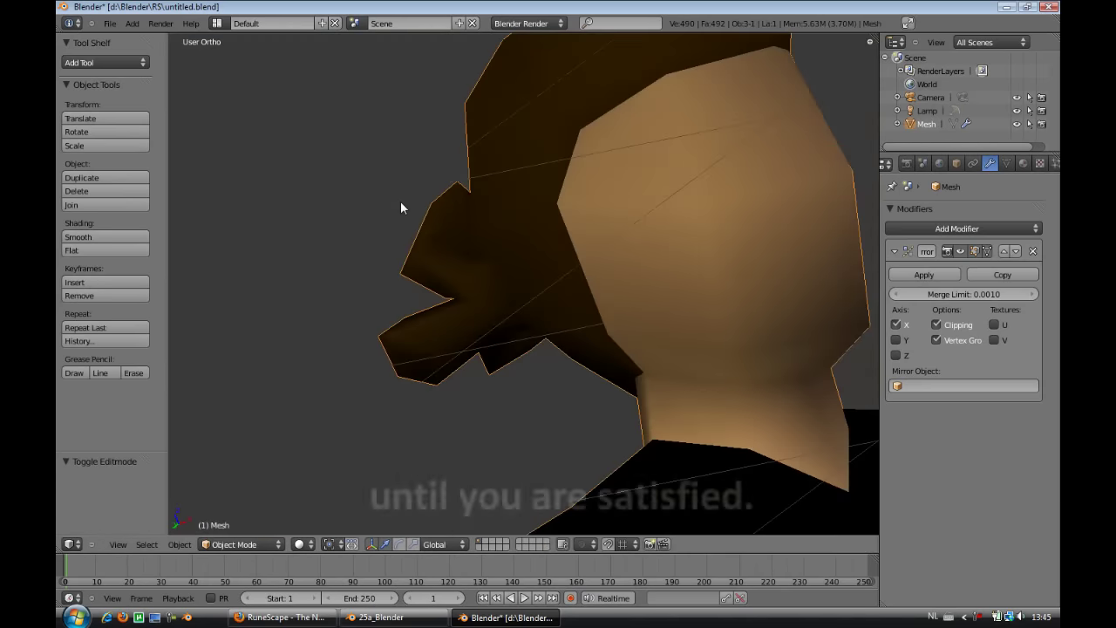
# Orbit around the character and make an F12 test render, then close it
pyautogui.moveTo(560, 371)
pyautogui.mouseDown(button='middle')
pyautogui.moveTo(523, 312)
pyautogui.moveTo(529, 257)
pyautogui.mouseUp(button='middle')
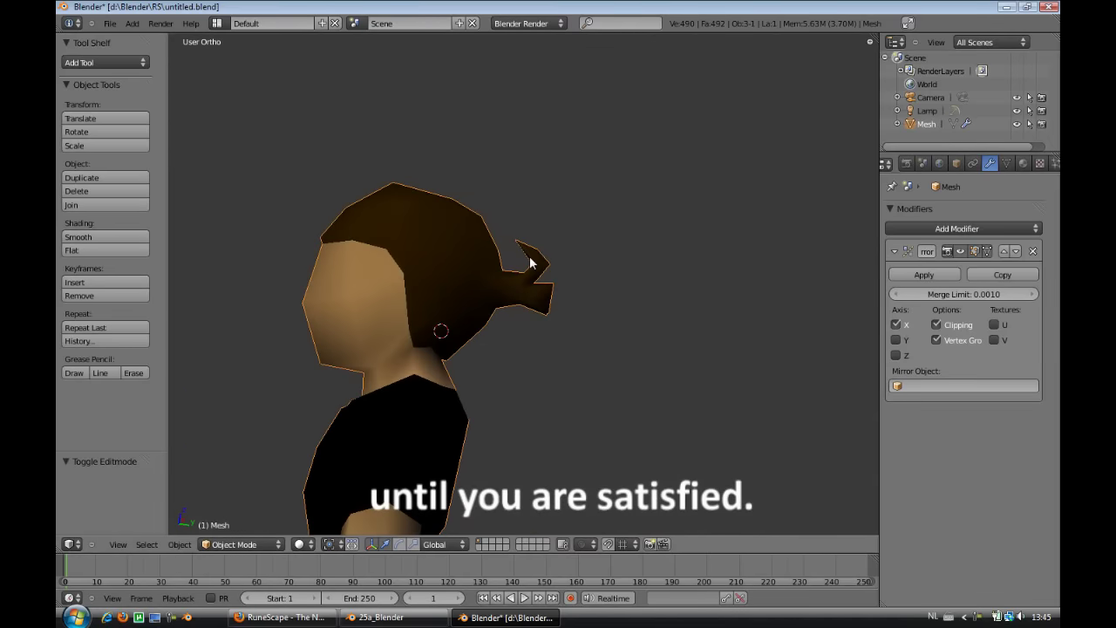
pyautogui.scroll(-3, 529, 256)
pyautogui.moveTo(514, 332); pyautogui.dragTo(512, 338, button='middle')
pyautogui.press('F12')
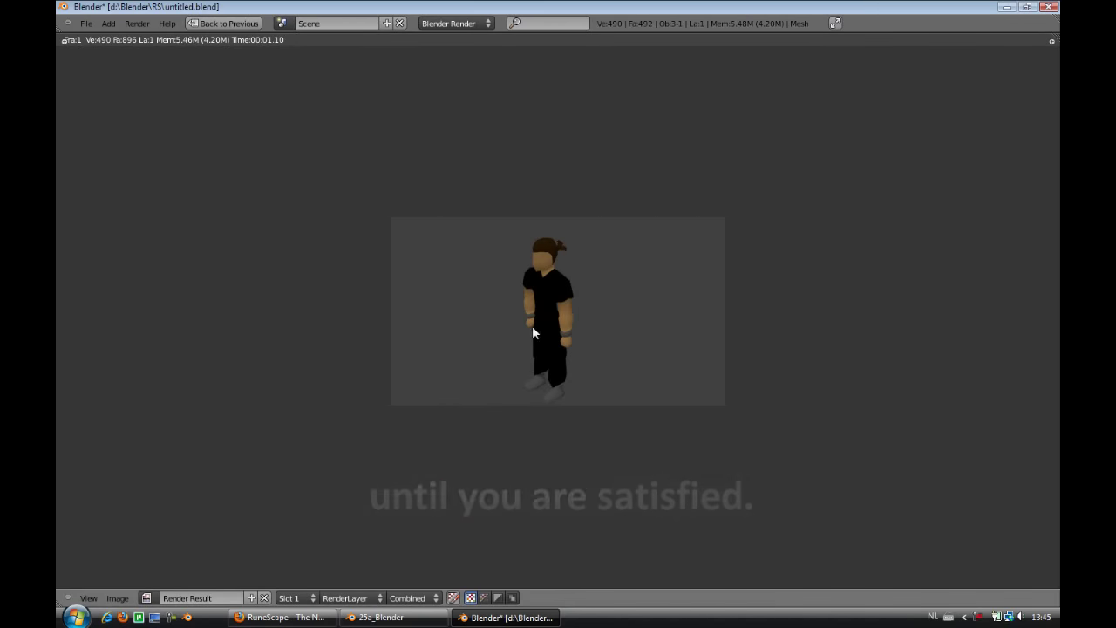
pyautogui.press('Escape')
# Return to the front orthographic view, zoom in and recentre the character
pyautogui.scroll(-3, 577, 304)
pyautogui.moveTo(577, 304)
pyautogui.mouseDown(button='middle')
pyautogui.moveTo(644, 313)
pyautogui.moveTo(590, 291)
pyautogui.mouseUp(button='middle')
pyautogui.press('KP_1')
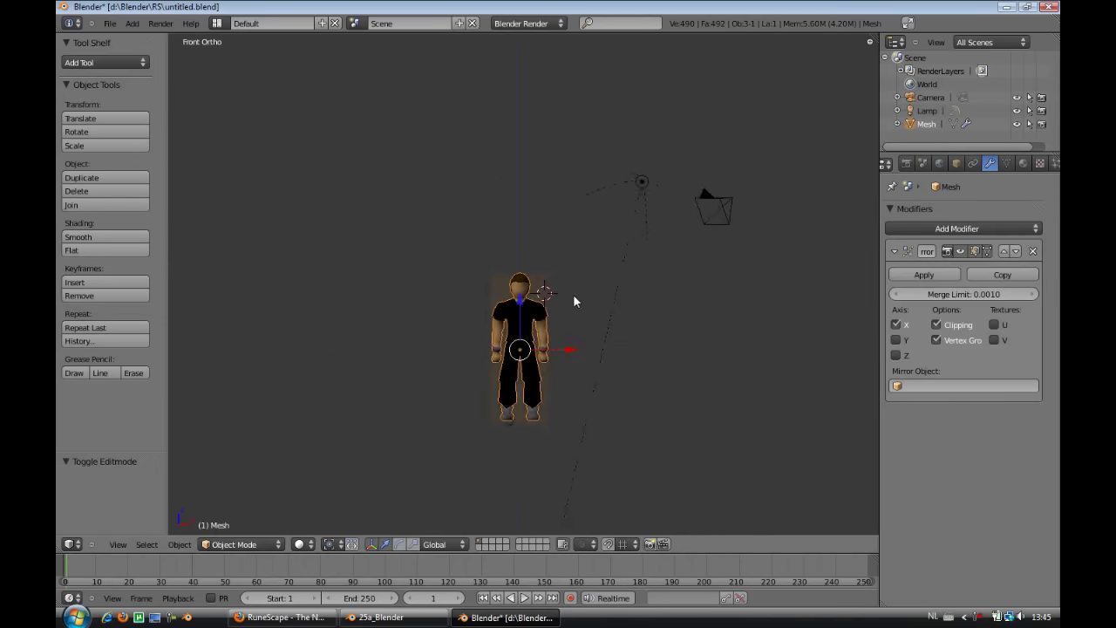
pyautogui.scroll(3, 575, 299)
pyautogui.scroll(3, 590, 218)
pyautogui.keyDown('shift'); pyautogui.moveTo(590, 218); pyautogui.dragTo(593, 205, button='middle'); pyautogui.keyUp('shift')
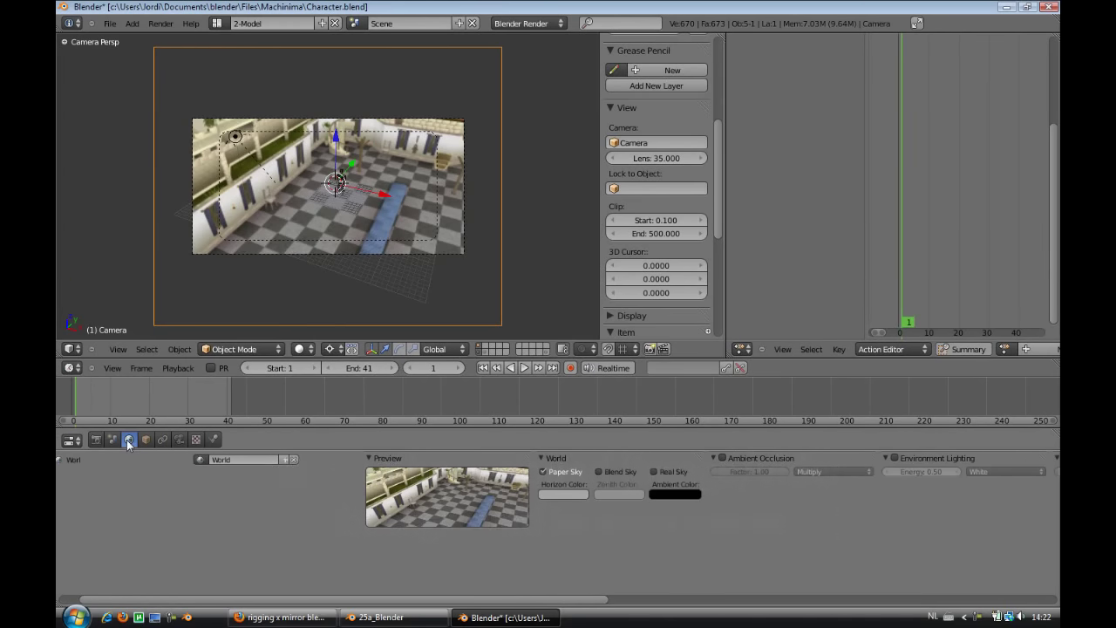
# Rotate the camera around Z so the floor plane matches the background's checkered room floor
pyautogui.click(196, 439)
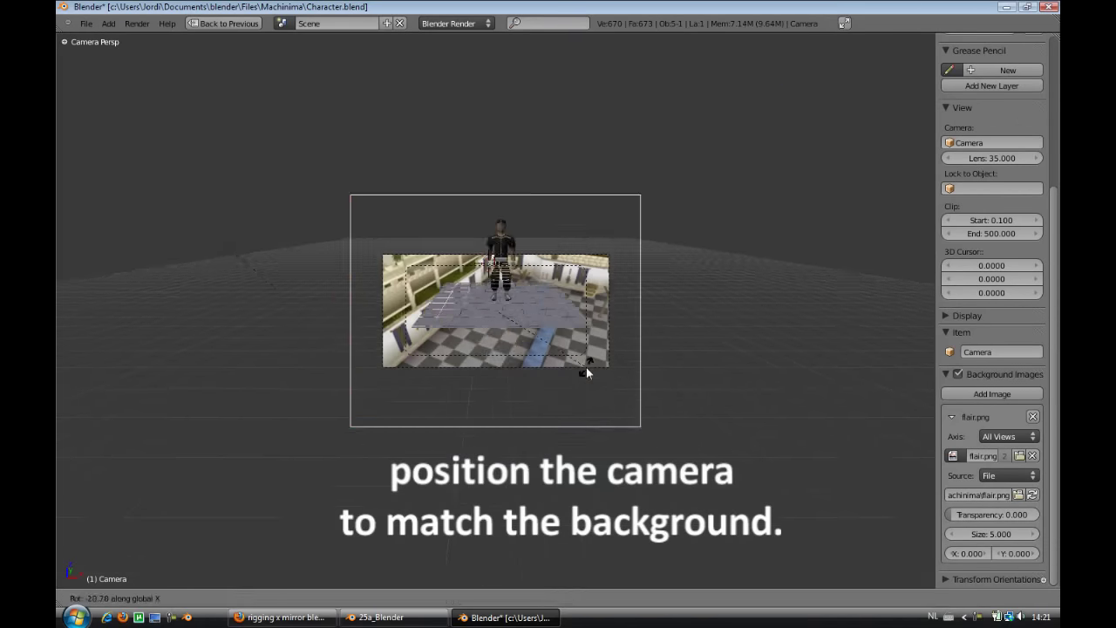
pyautogui.press('z')
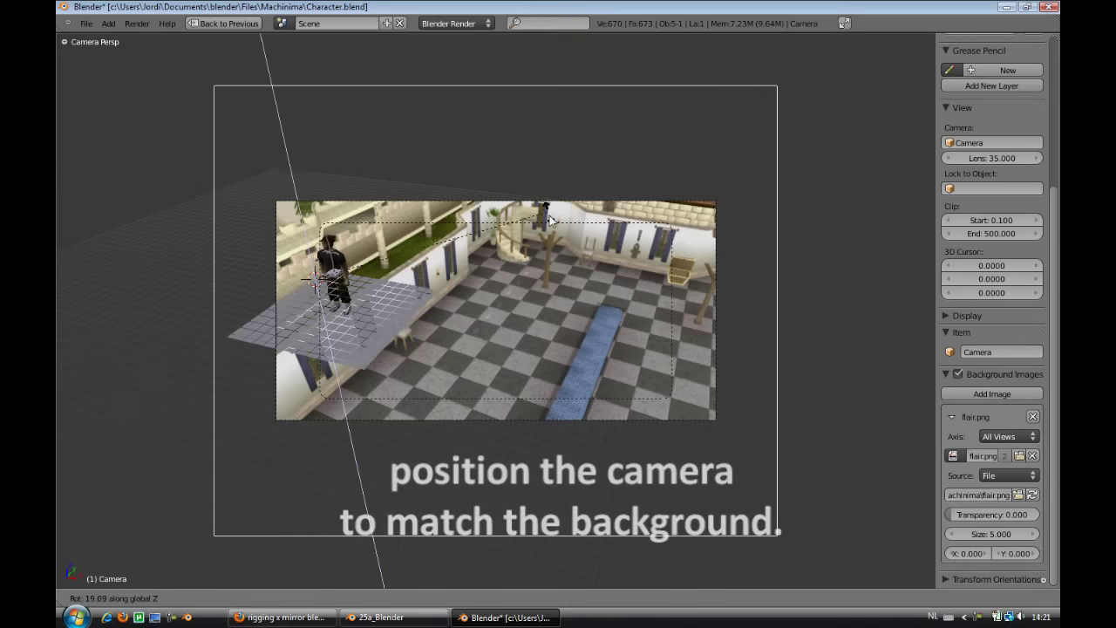
pyautogui.click(671, 363)
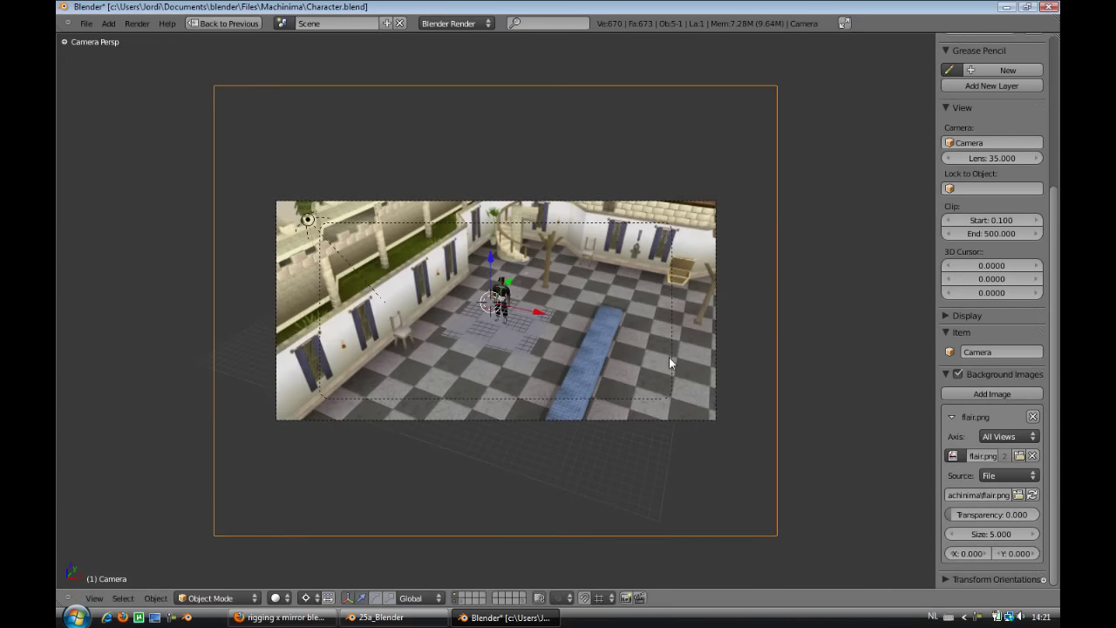
# At frame 1, put the armature in pose mode and insert location keyframes for its bones
pyautogui.press('g')
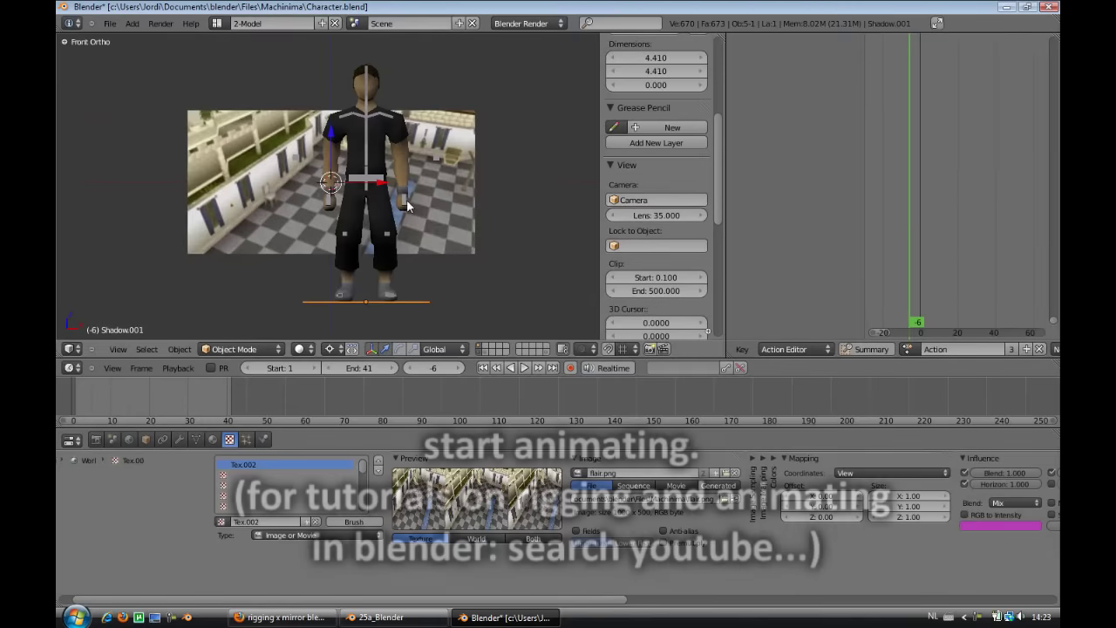
pyautogui.hotkey('shift', 'Left')
pyautogui.rightClick(427, 191)
pyautogui.hotkey('ctrl', 'Tab')
pyautogui.press('i')
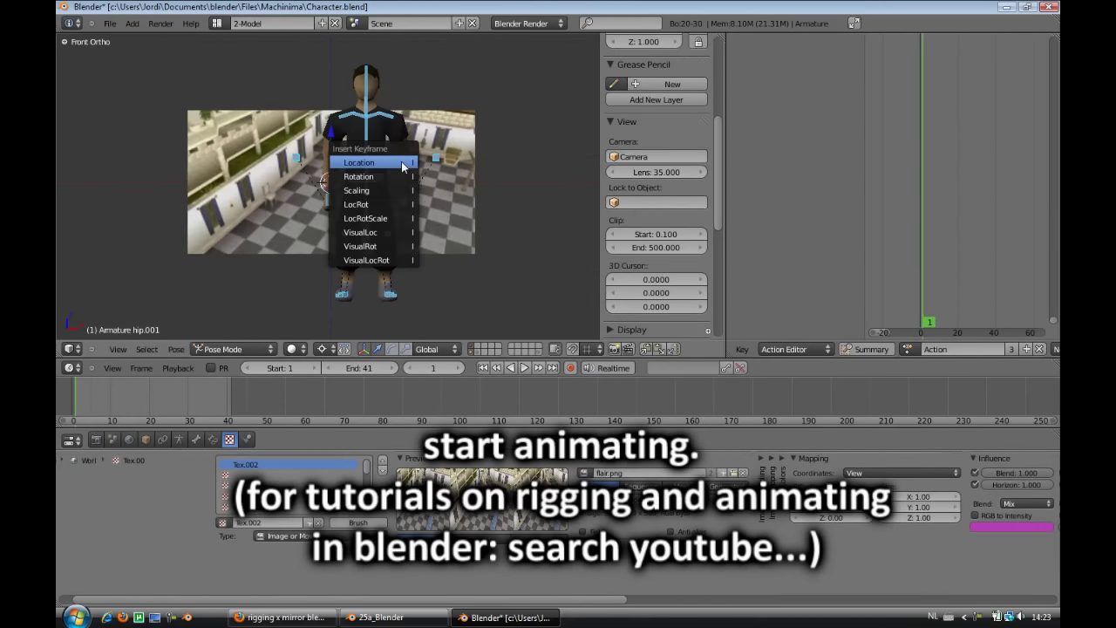
pyautogui.click(395, 224)
# At frame 11, select both hand bones and lower the body and hands along Z
pyautogui.press('Up')
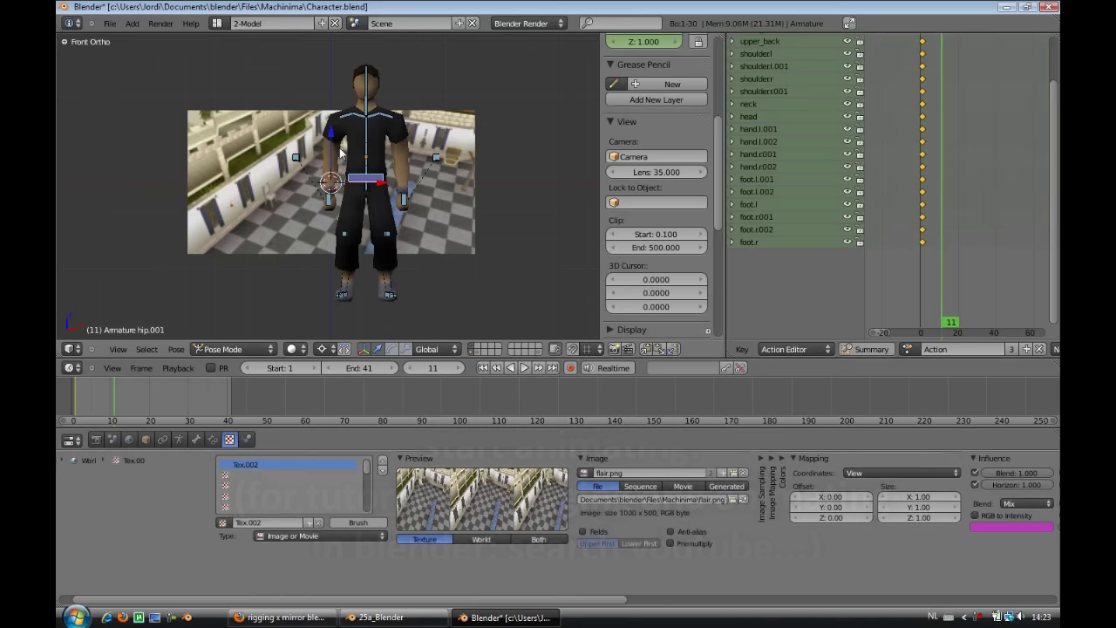
pyautogui.press('g')
pyautogui.press('z')
pyautogui.rightClick(332, 174)
pyautogui.keyDown('shift'); pyautogui.rightClick(436, 158); pyautogui.keyUp('shift')
pyautogui.keyDown('shift'); pyautogui.rightClick(296, 158); pyautogui.keyUp('shift')
pyautogui.press('g')
pyautogui.press('z')
pyautogui.click(351, 192)
# In side view, rotate the selected bones into a forward bend
pyautogui.press('KP_3')
pyautogui.press('r')
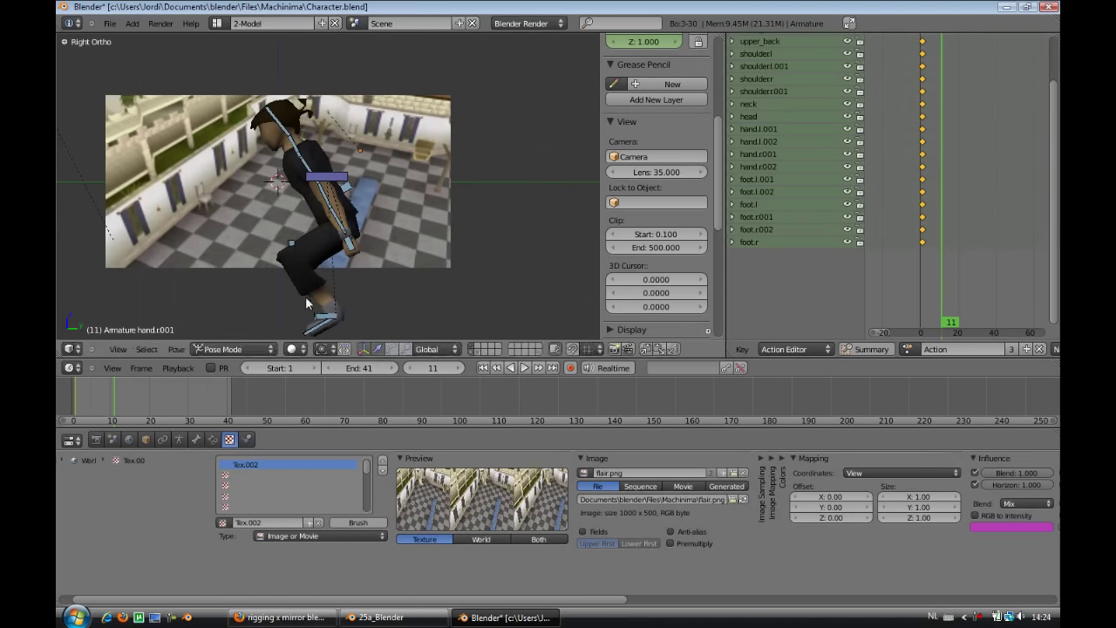
pyautogui.click(298, 323)
pyautogui.press('g')
pyautogui.rightClick(394, 174)
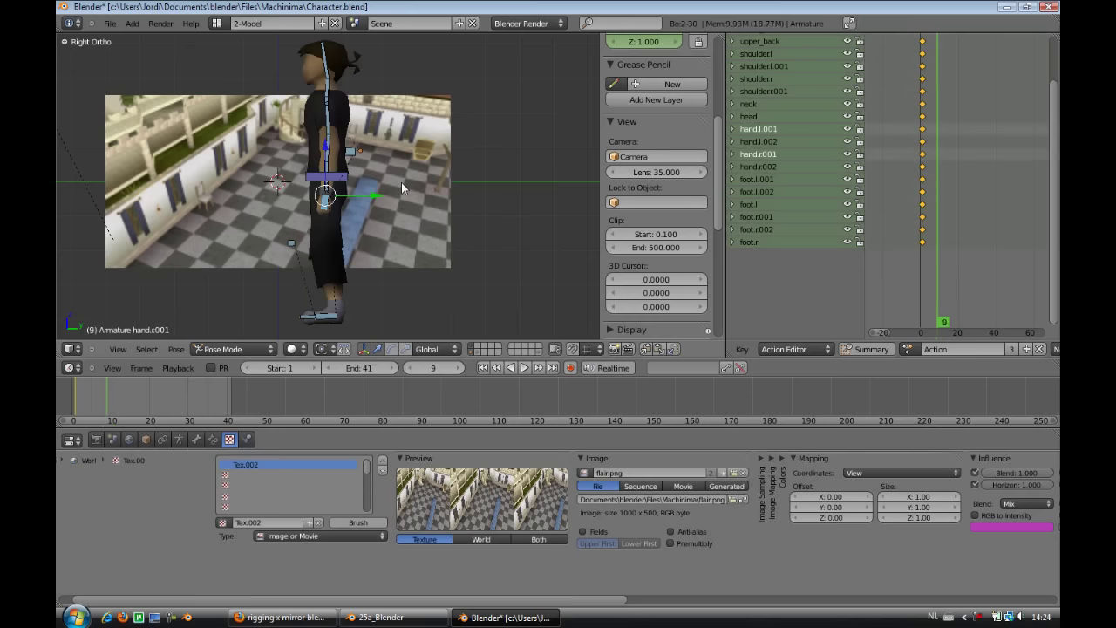
# Bend the hip bone forward and key the crouched pose at frame 11
pyautogui.rightClick(361, 191)
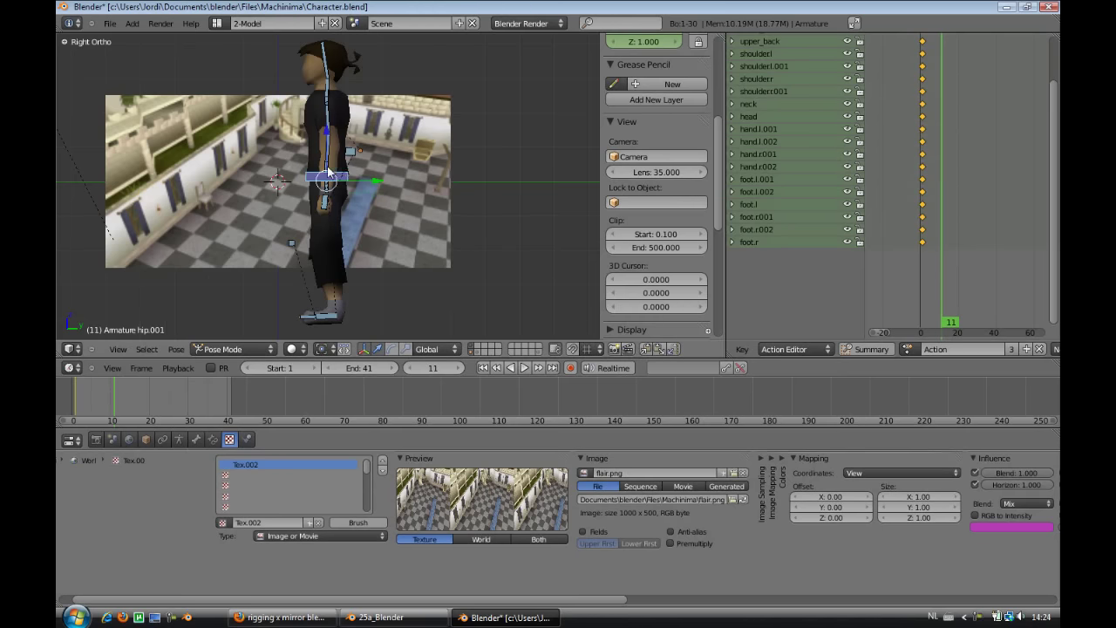
pyautogui.press('r')
pyautogui.click(418, 206)
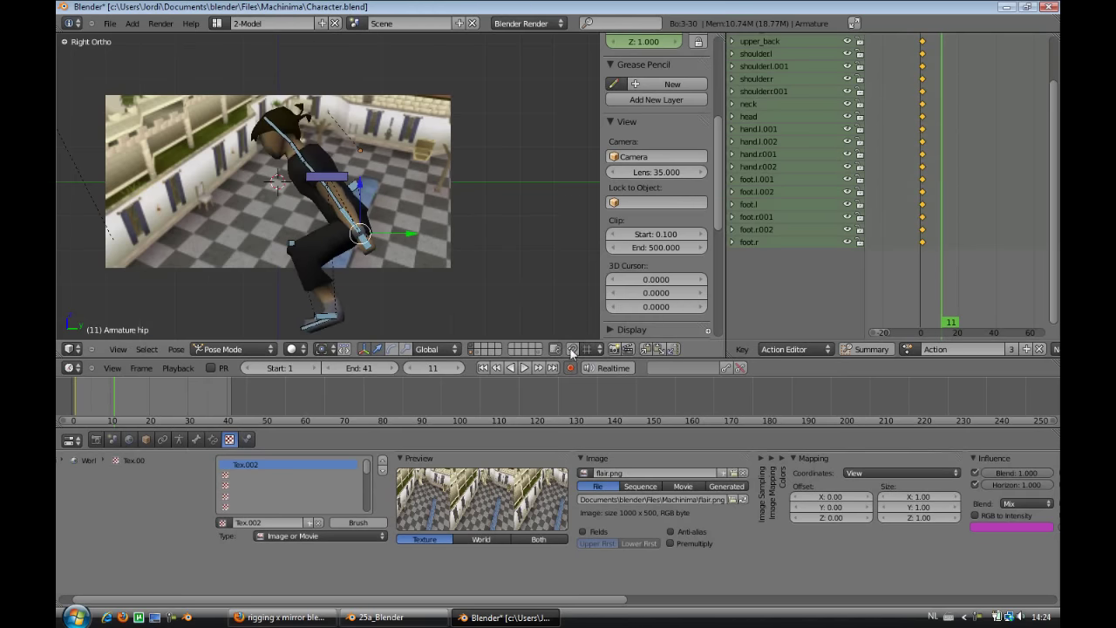
pyautogui.click(460, 230)
pyautogui.press('KP_7')
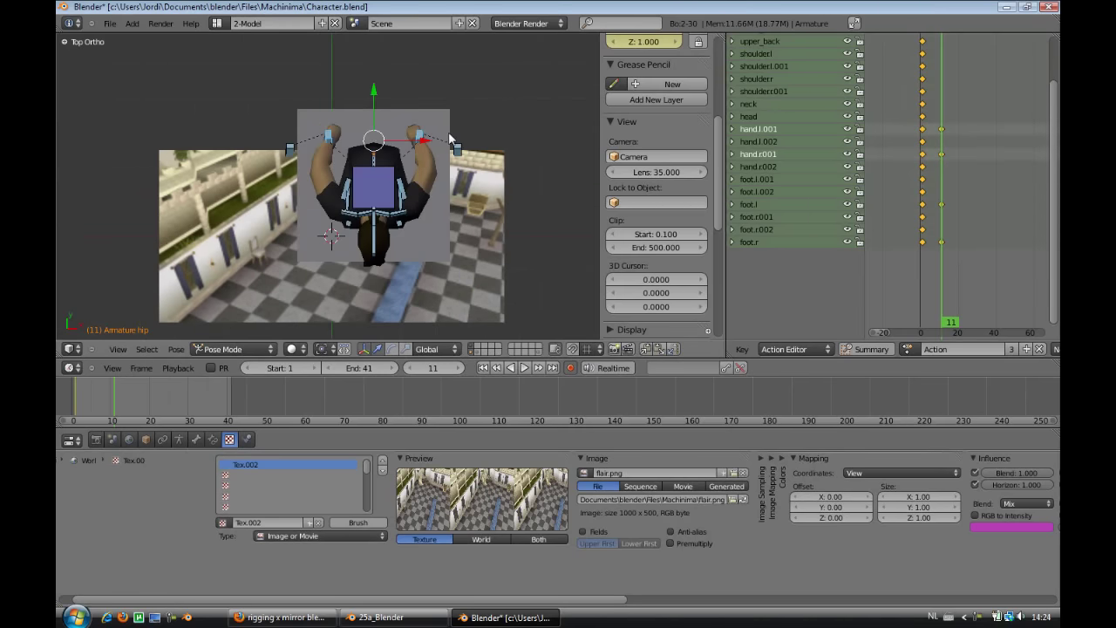
# Select the hand.r001, head and hip bones and begin rotating the hip for frame 21
pyautogui.rightClick(421, 140)
pyautogui.press('KP_3')
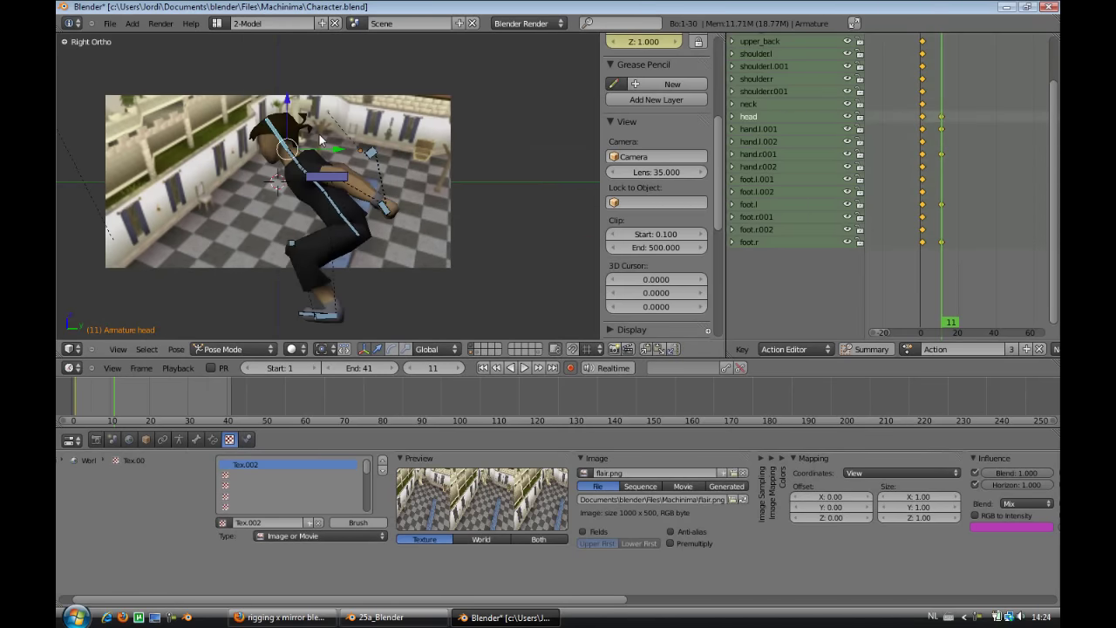
pyautogui.rightClick(321, 148)
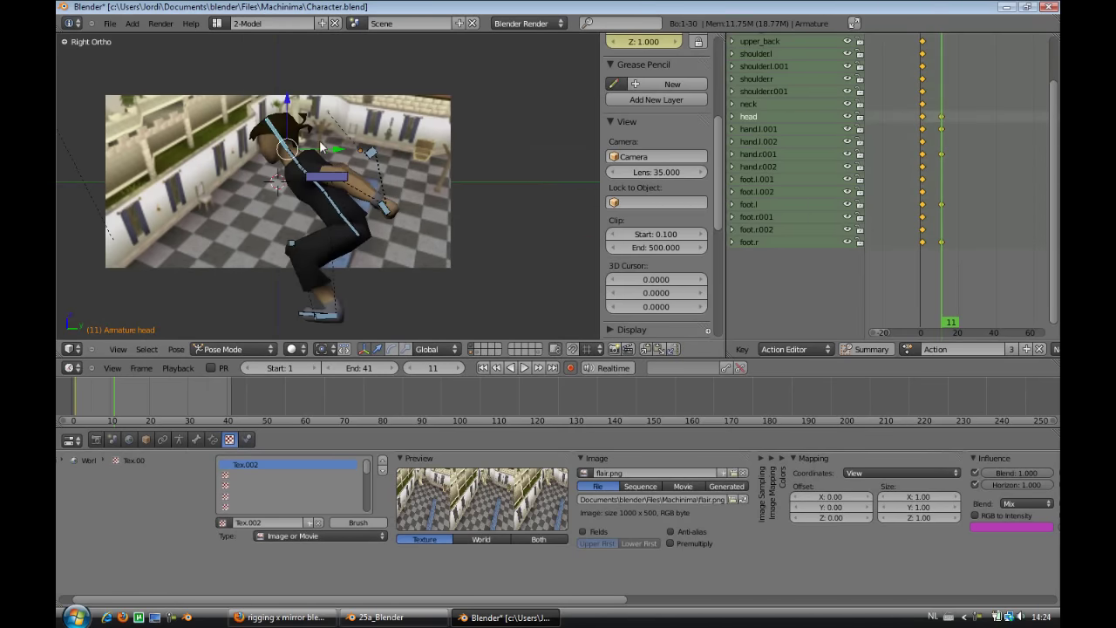
pyautogui.rightClick(352, 229)
pyautogui.press('r')
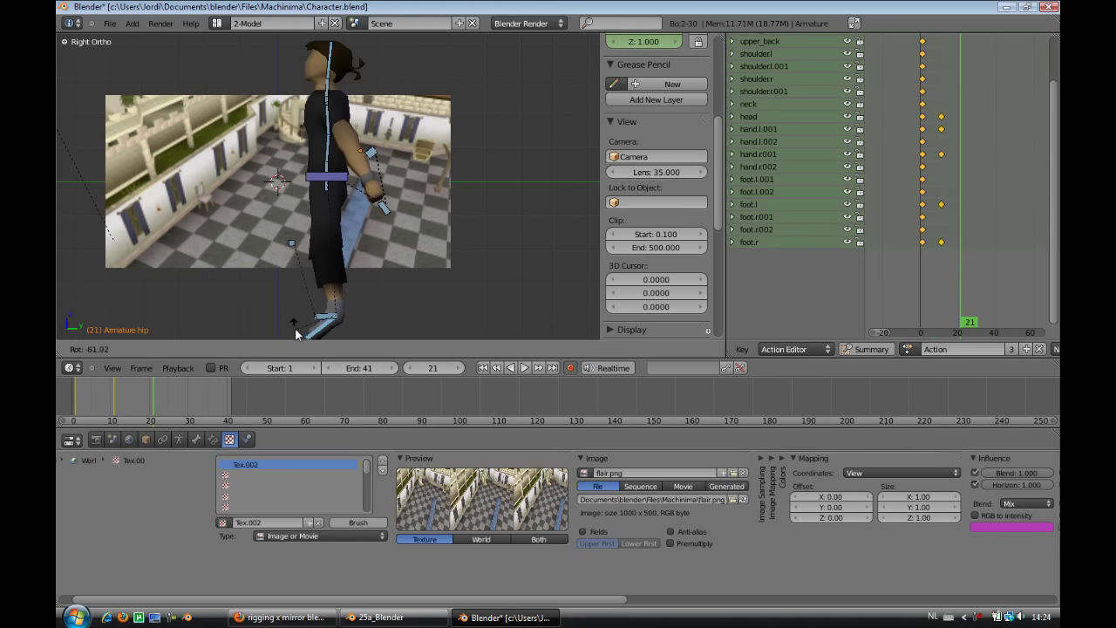
# Confirm the upright hip rotation at frame 21 and play back the animation through the camera
pyautogui.click(395, 225)
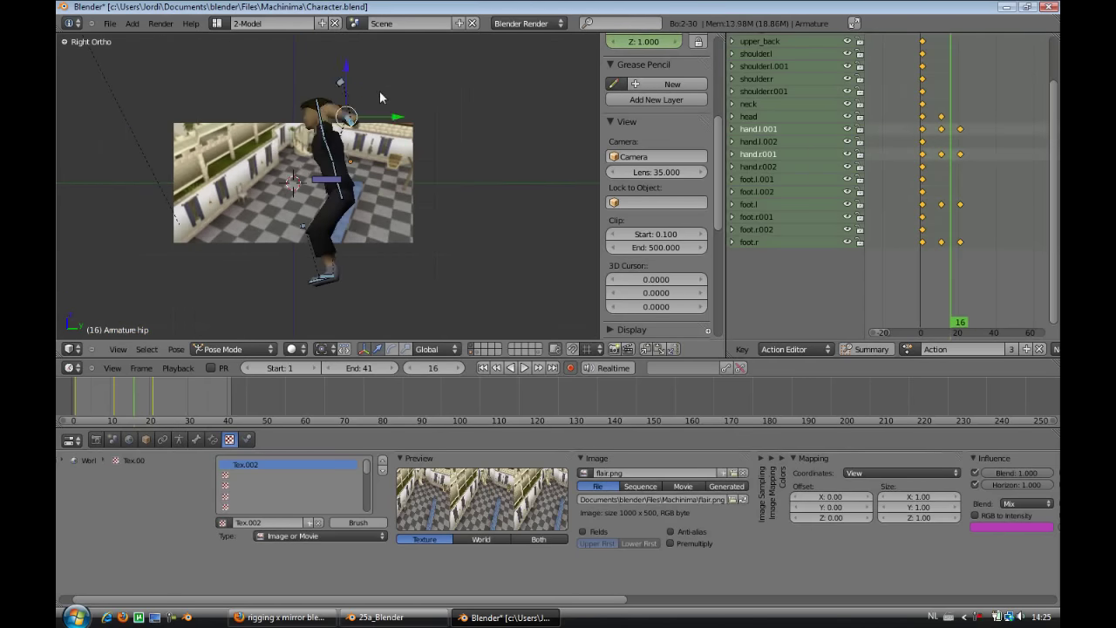
pyautogui.press('Right')
pyautogui.press('Right')
pyautogui.press('Right')
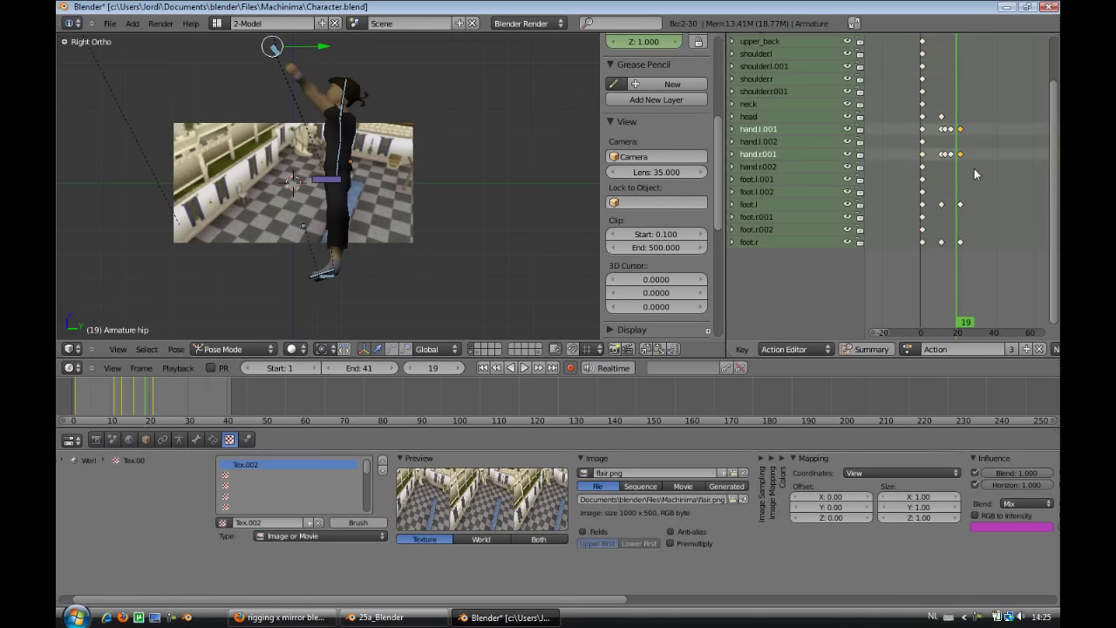
pyautogui.hotkey('alt', 'a')
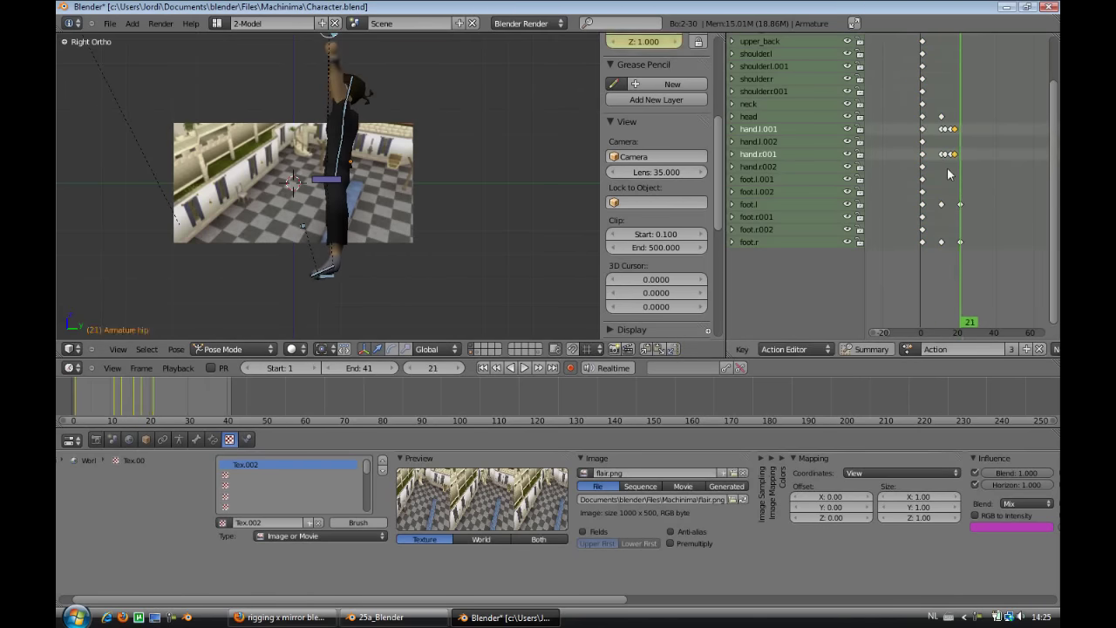
pyautogui.press('KP_0')
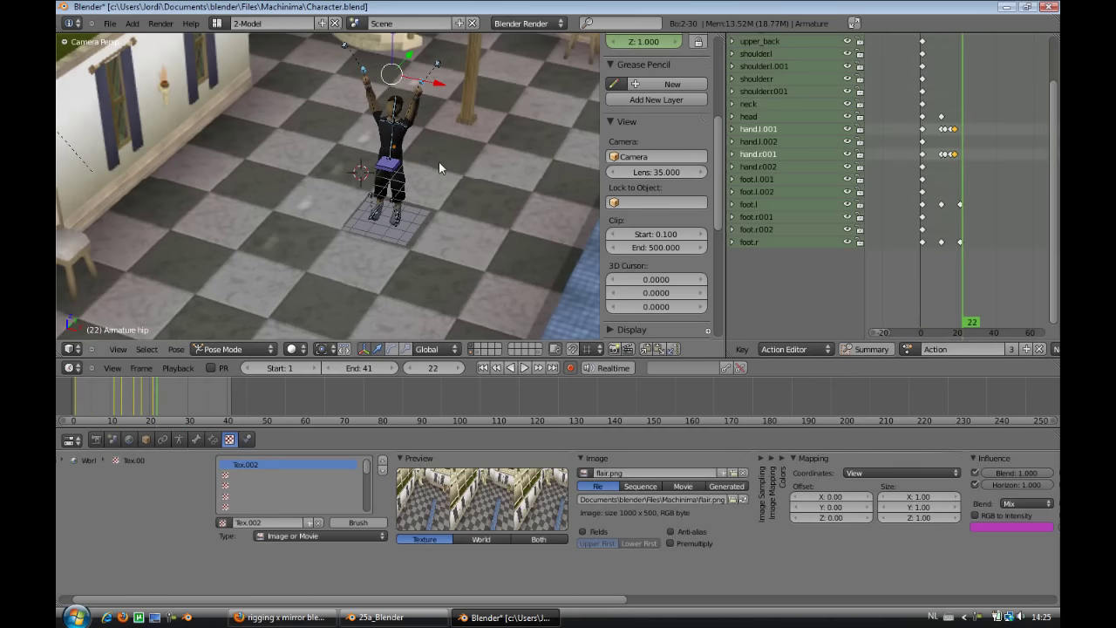
pyautogui.hotkey('alt', 'a')
pyautogui.press('KP_1')
# Move the foot.r001 bone and keyframe it at frame 31
pyautogui.rightClick(301, 194)
pyautogui.press('g')
pyautogui.click(298, 196)
pyautogui.press('i')
pyautogui.hotkey('alt', 'a')
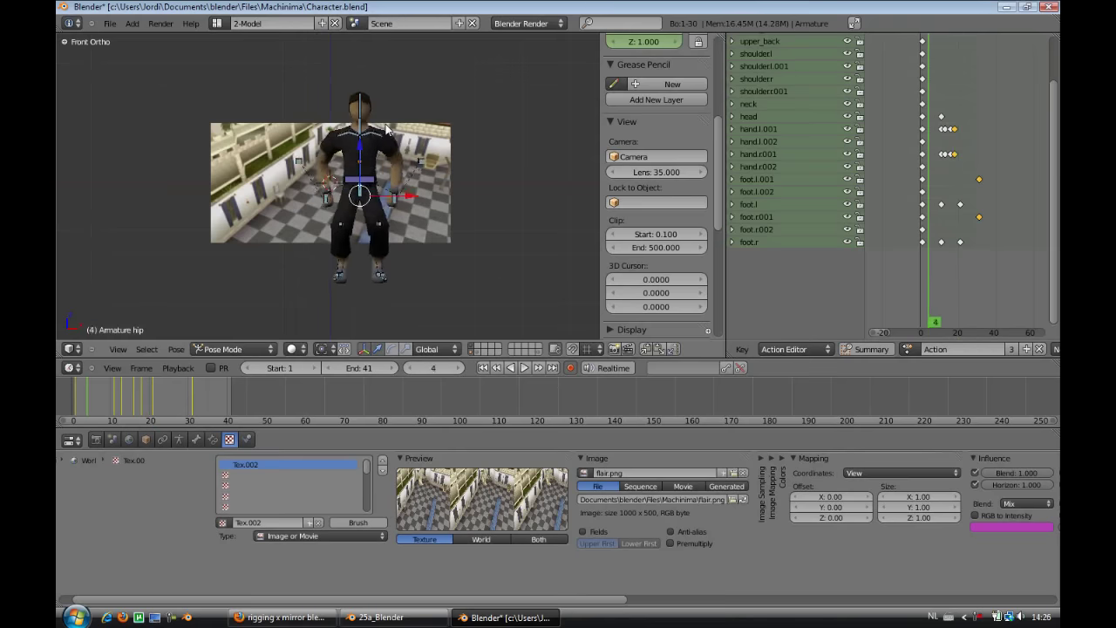
pyautogui.press('KP_3')
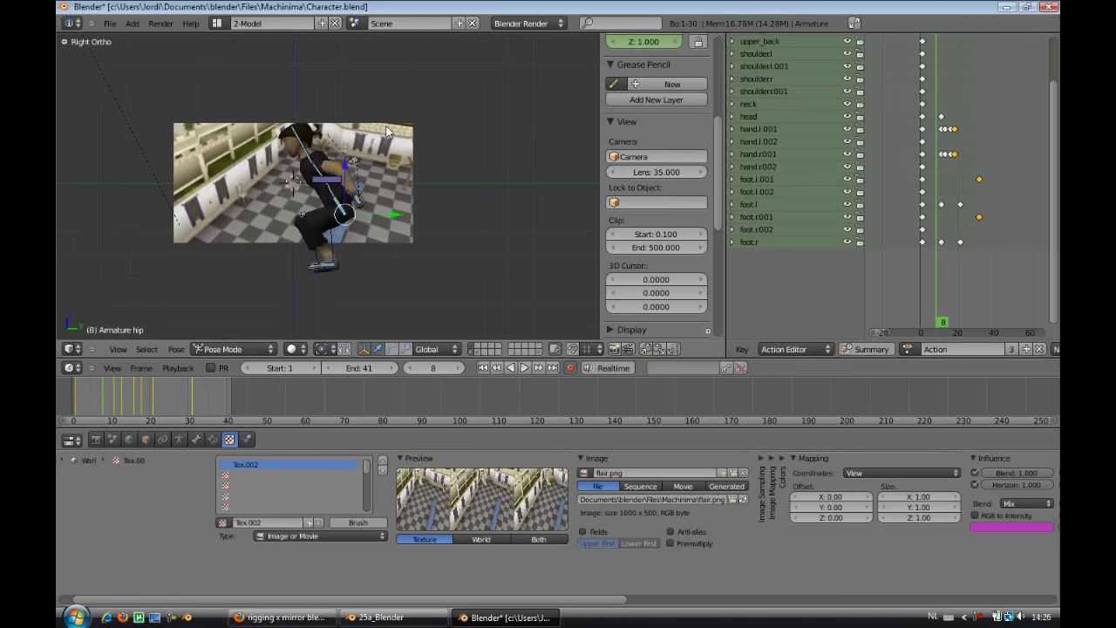
# Key location, rotation and scale for all of the character's bones
pyautogui.hotkey('ctrl', 'z')
pyautogui.press('a')
pyautogui.press('i')
pyautogui.click(386, 167)
# Rotate the foot.l bone and key the crouch pose at frame 31
pyautogui.rightClick(350, 179)
pyautogui.press('KP_1')
pyautogui.press('r')
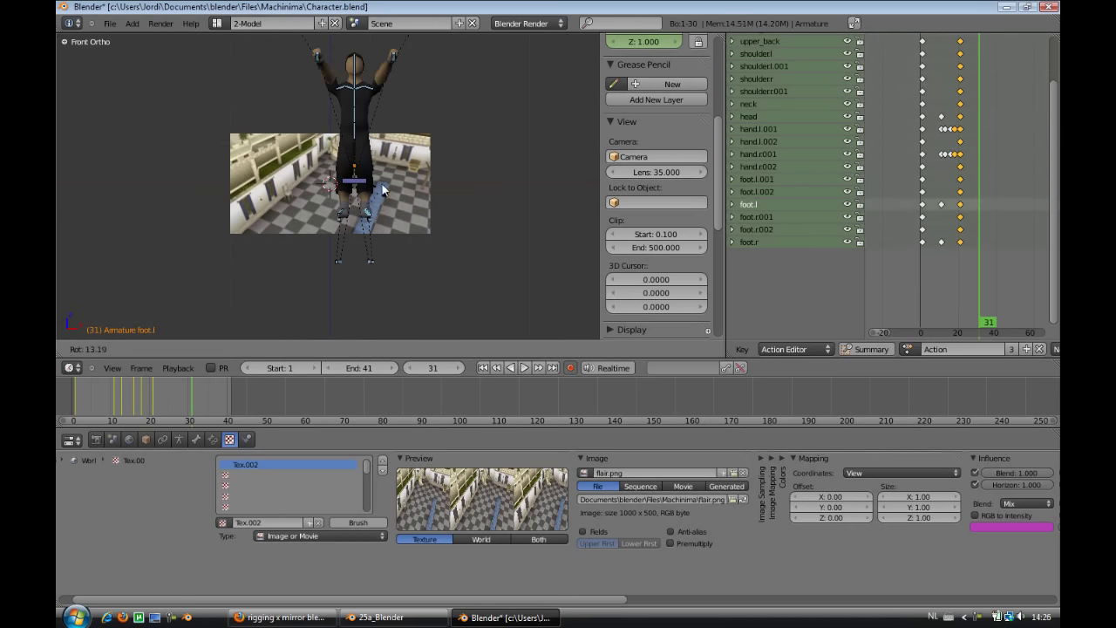
pyautogui.press('Escape')
pyautogui.hotkey('ctrl', 'z')
pyautogui.hotkey('ctrl', 'z')
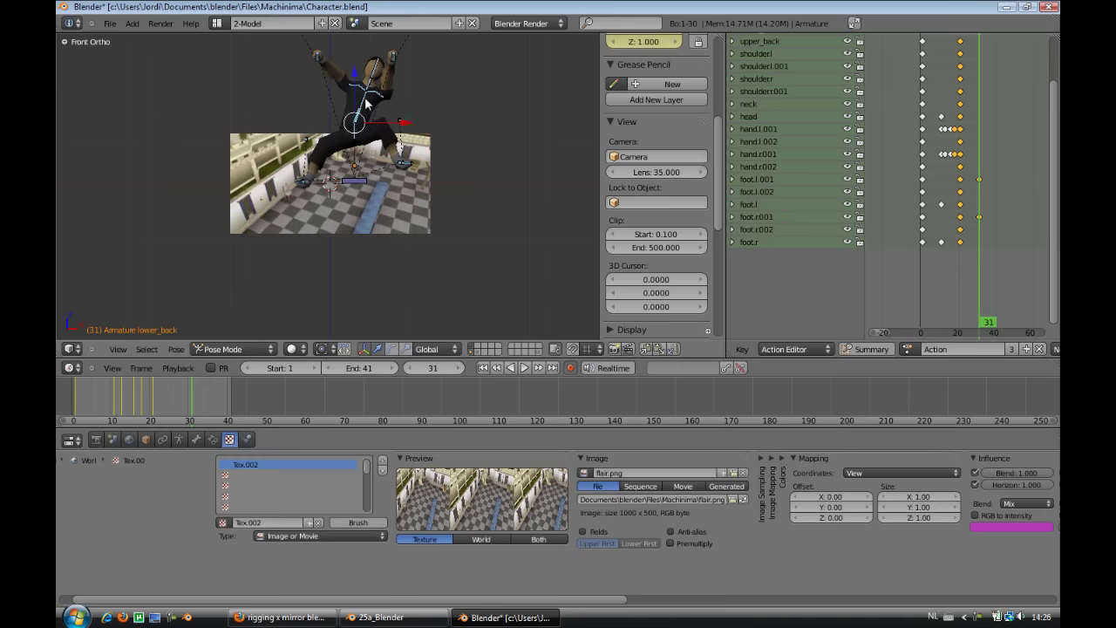
# Select the hand.r002 and head bones, checking them from top, front and side views
pyautogui.press('KP_7')
pyautogui.rightClick(320, 178)
pyautogui.press('KP_1')
pyautogui.rightClick(375, 77)
pyautogui.press('KP_3')
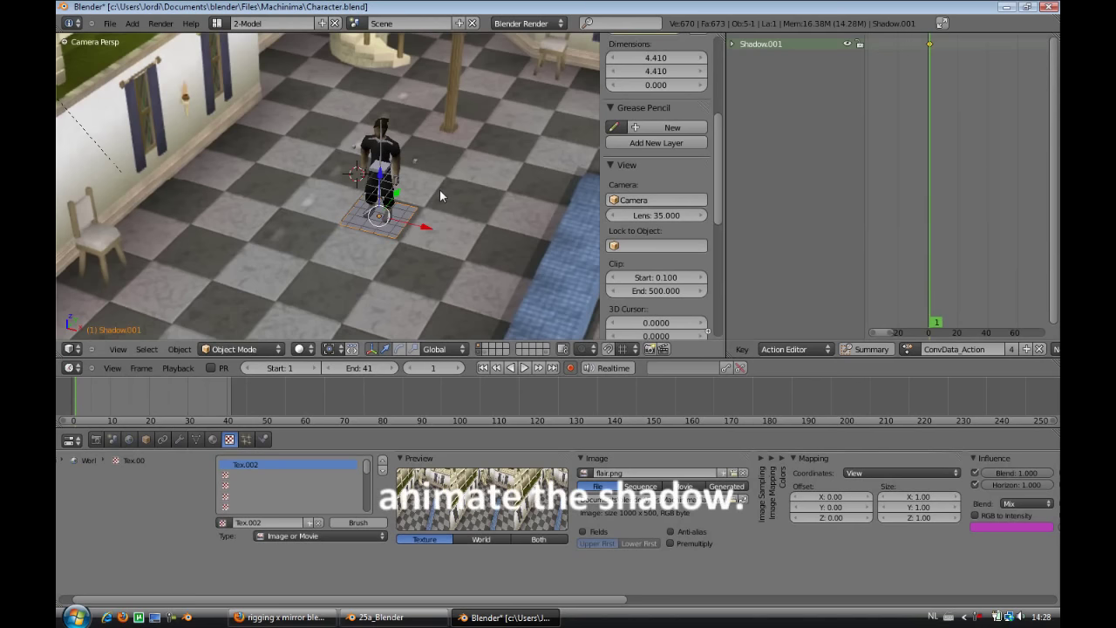
# Keyframe Shadow.001's scale at frame 21 and shrink it smaller at frame 30
pyautogui.press('Up')
pyautogui.press('Up')
pyautogui.press('i')
pyautogui.click(431, 197)
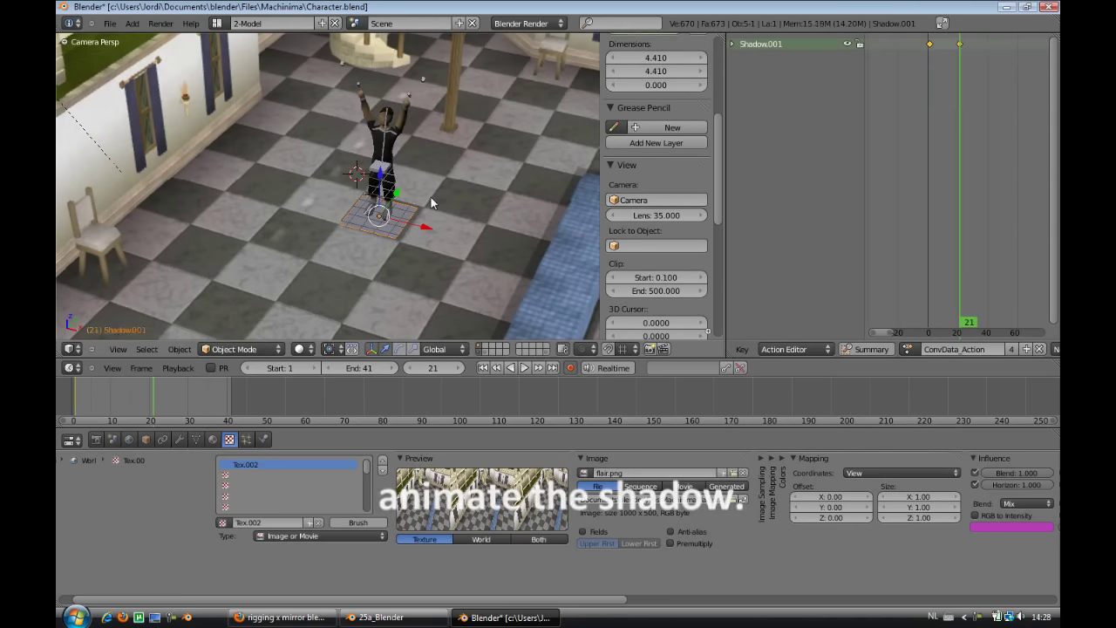
pyautogui.keyDown('alt'); pyautogui.scroll(-9, 430, 197); pyautogui.keyUp('alt')
pyautogui.press('s')
pyautogui.click(404, 218)
pyautogui.hotkey('shift', 'Right')
pyautogui.keyDown('alt'); pyautogui.scroll(14, 403, 218); pyautogui.keyUp('alt')
# Test-render the current frame, then bring up the Render settings in Properties
pyautogui.press('F12')
pyautogui.press('Escape')
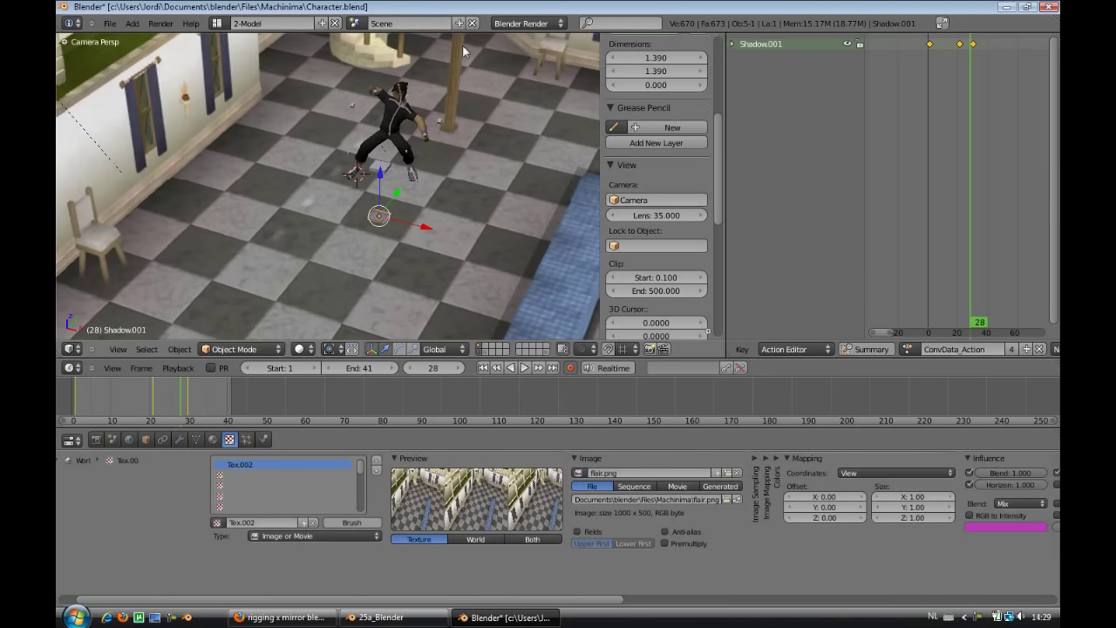
pyautogui.click(96, 439)
pyautogui.hscroll(5, 806, 524)
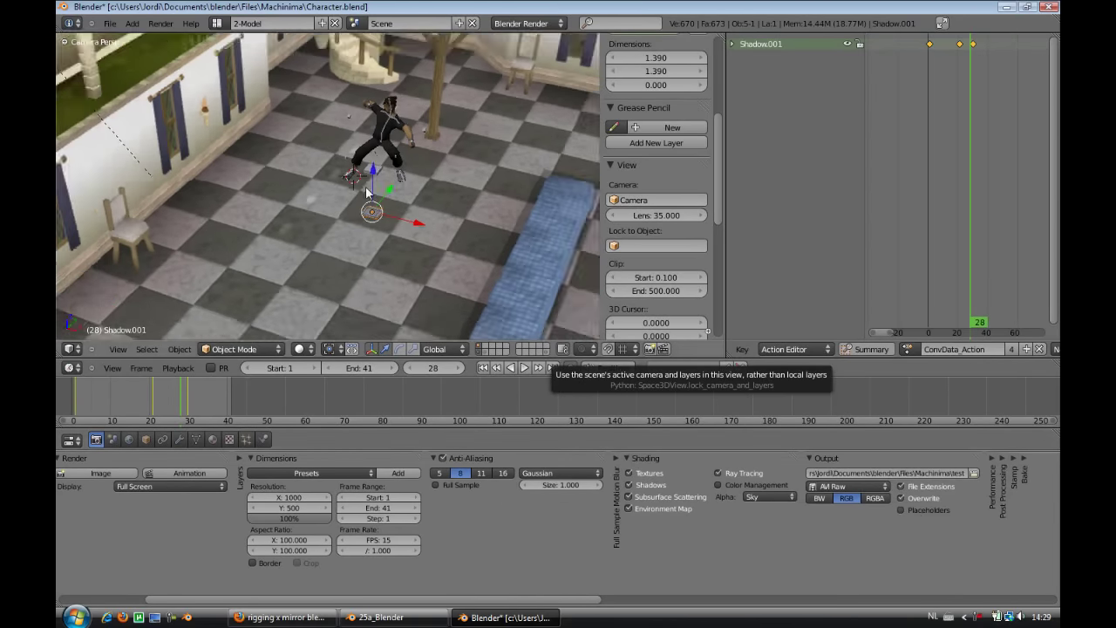
# Render the 41-frame jump to test0001_0041.avi, then close the video player and file browser
pyautogui.click(158, 473)
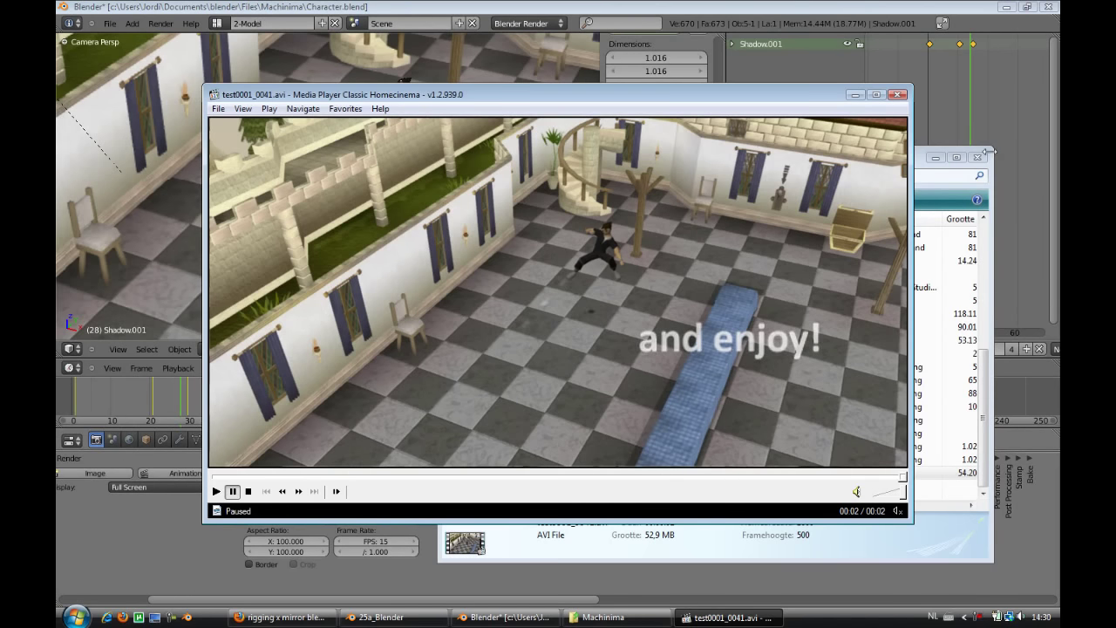
pyautogui.click(899, 95)
pyautogui.click(978, 157)
pyautogui.moveTo(511, 196); pyautogui.dragTo(469, 190, button='middle')
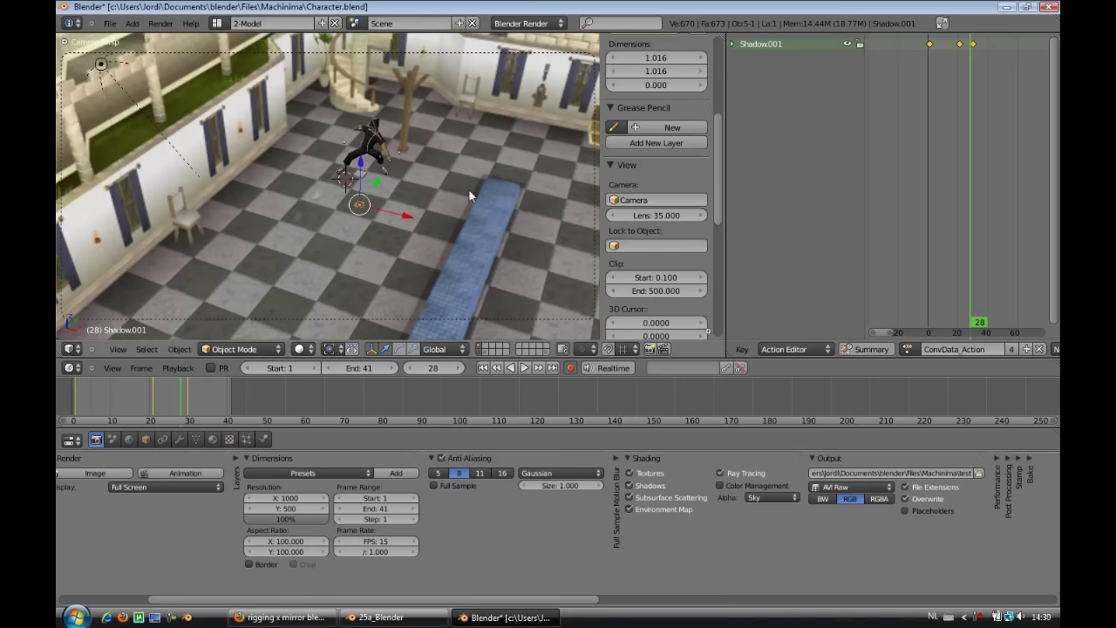
pyautogui.scroll(3, 367, 246)
pyautogui.scroll(-2, 370, 245)
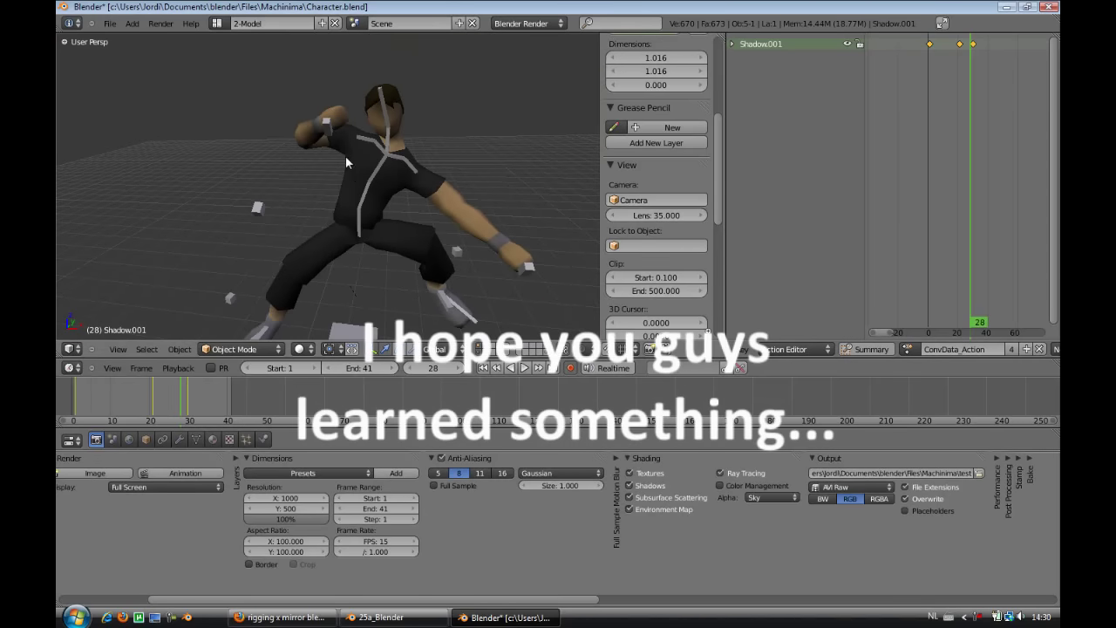
pyautogui.rightClick(329, 145)
pyautogui.press('g')
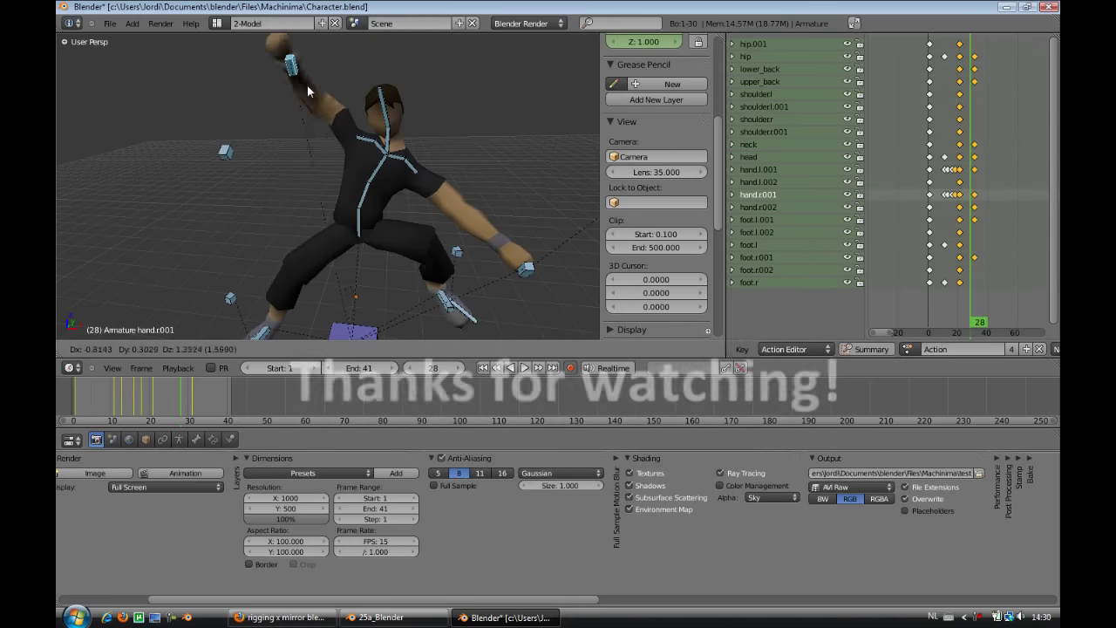
pyautogui.rightClick(325, 93)
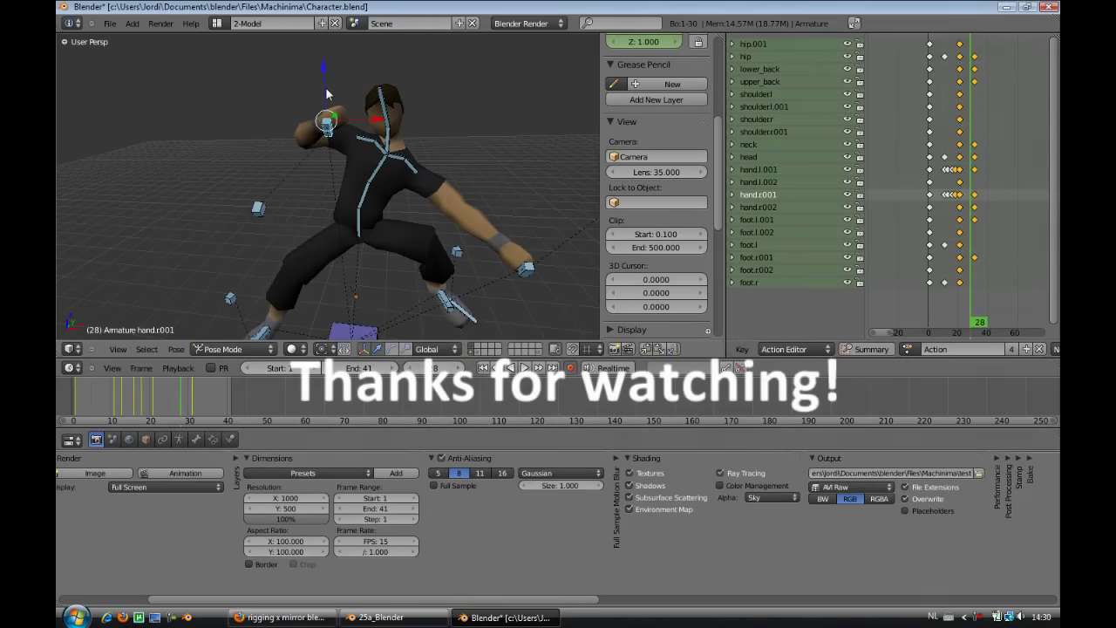